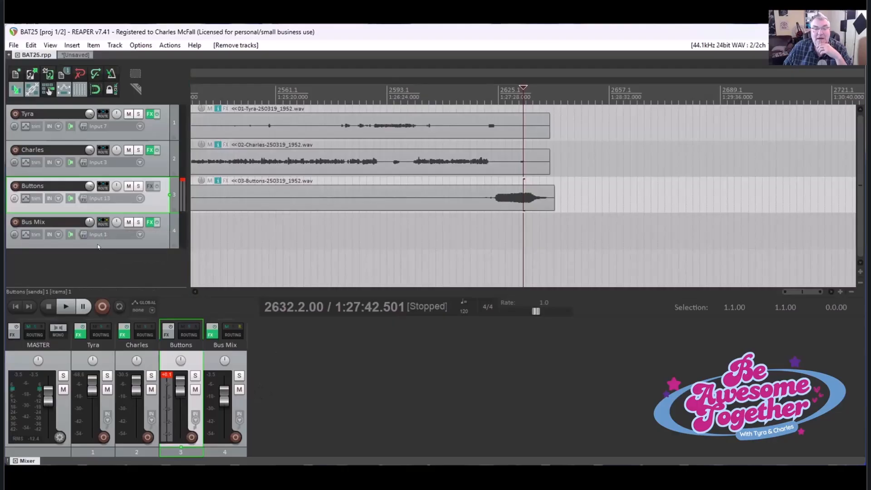
# Enable the master send in track 1's routing settings
pyautogui.click(68, 243)
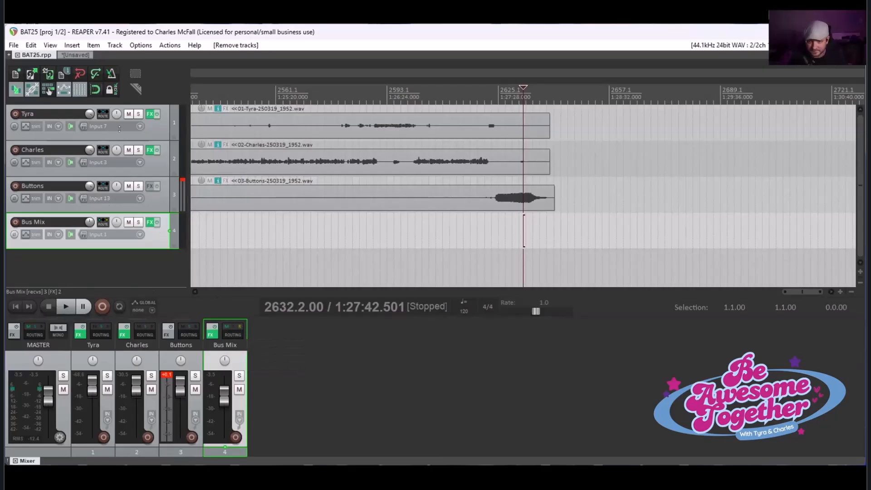
pyautogui.click(118, 129)
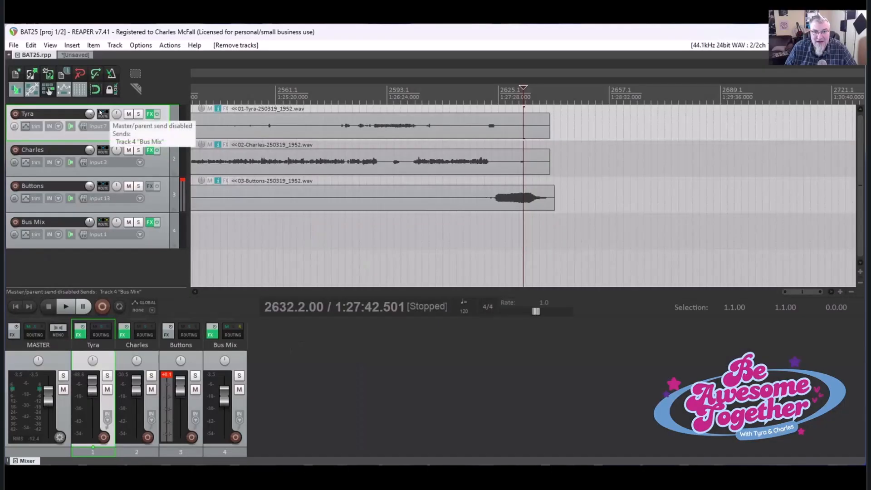
pyautogui.click(103, 114)
pyautogui.click(198, 126)
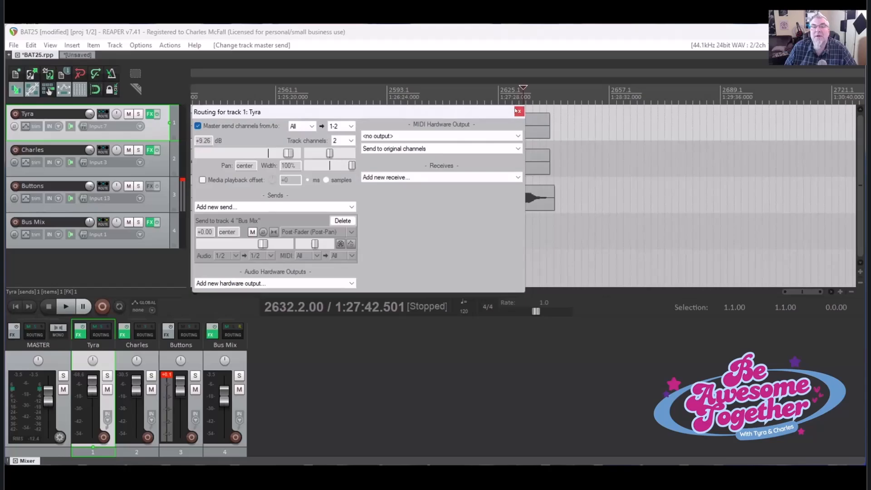
pyautogui.press('Escape')
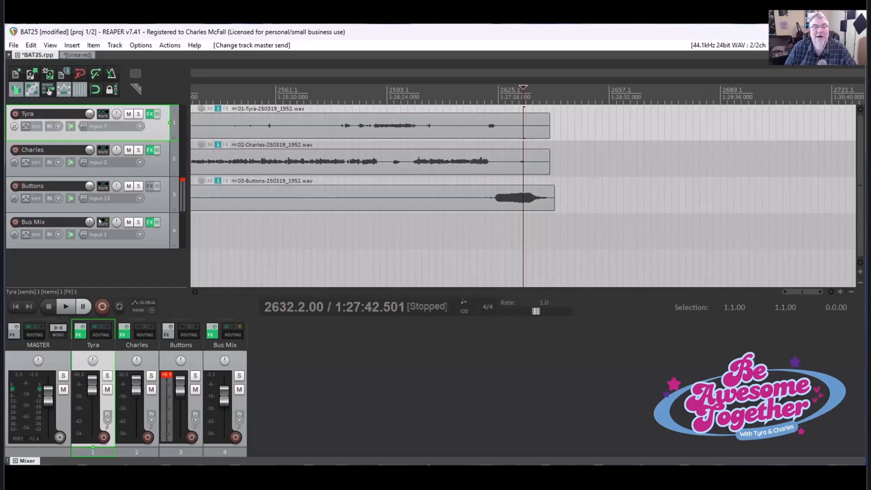
# Add a send from track 1 to the Bus Mix track and switch track 1's master send
pyautogui.moveTo(100, 221); pyautogui.dragTo(102, 222)
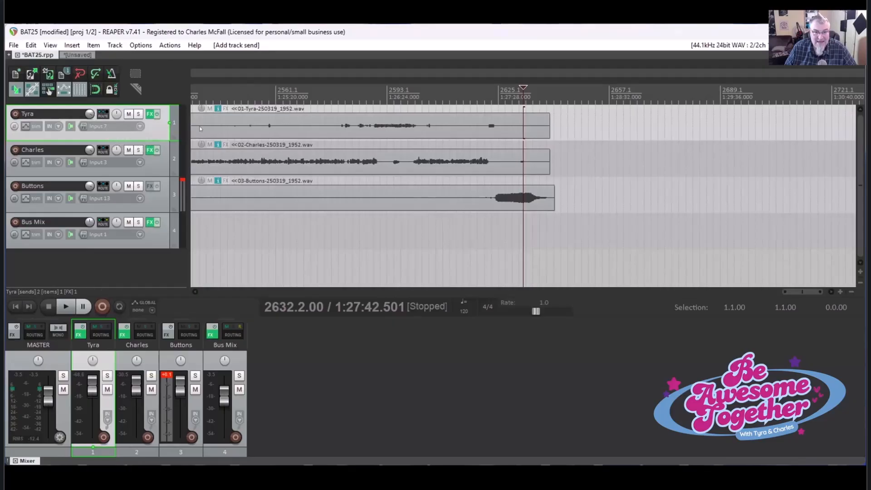
pyautogui.click(103, 114)
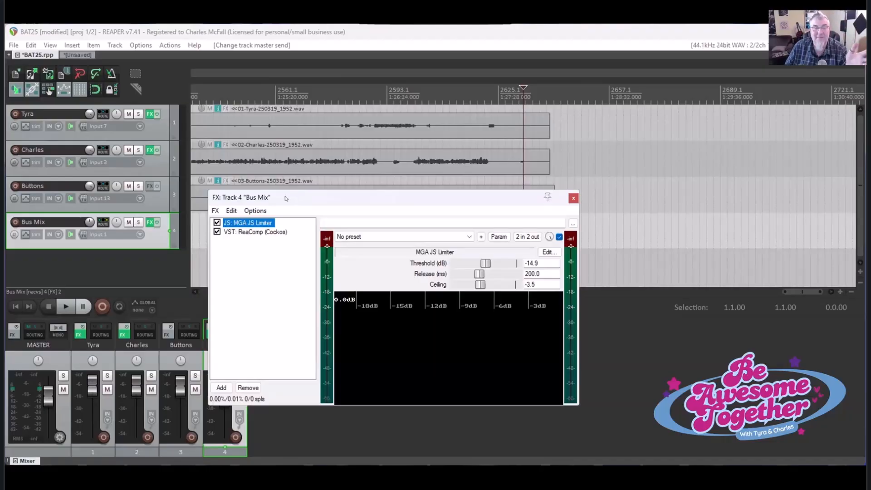
# Browse the plugins available for the Bus Mix track, including the Waves developer list, without adding any
pyautogui.moveTo(234, 197)
pyautogui.mouseDown()
pyautogui.moveTo(208, 195)
pyautogui.moveTo(243, 185)
pyautogui.mouseUp()
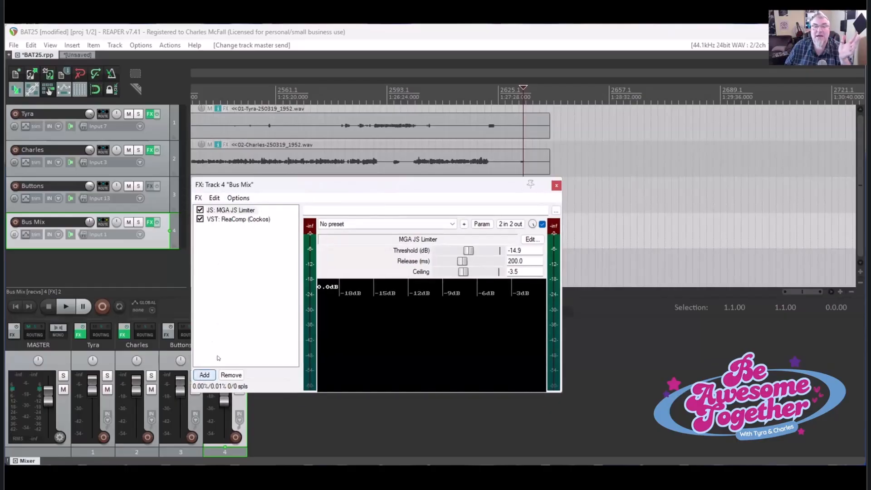
pyautogui.click(204, 374)
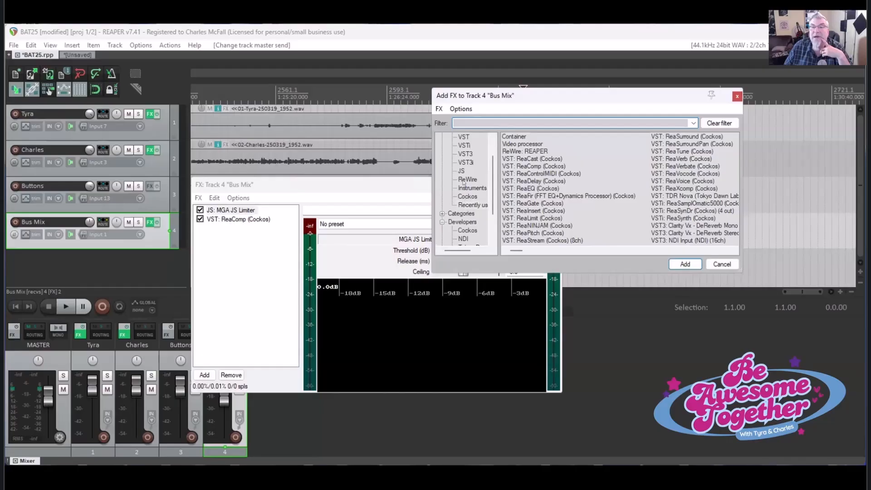
pyautogui.scroll(-2, 463, 187)
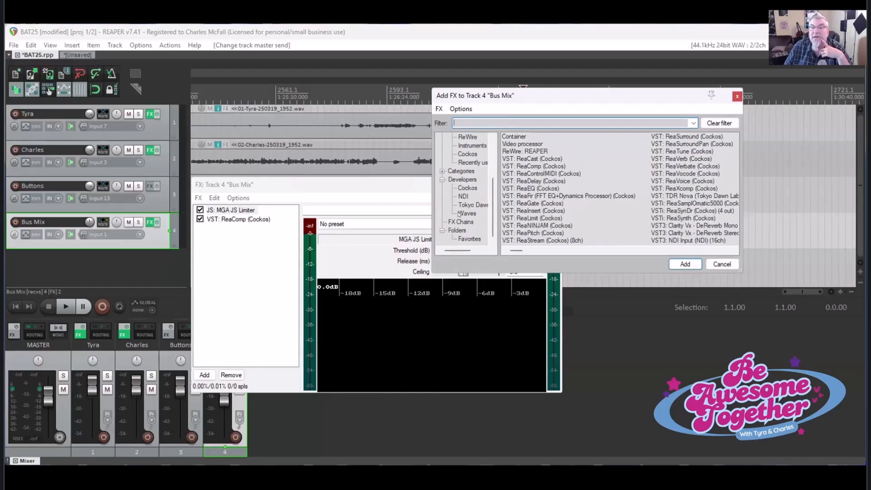
pyautogui.scroll(1, 448, 196)
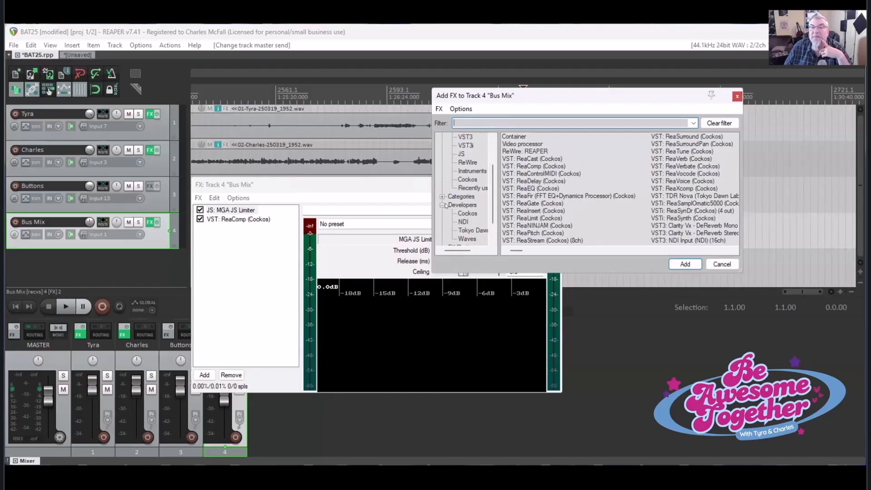
pyautogui.scroll(-1, 452, 206)
pyautogui.click(466, 213)
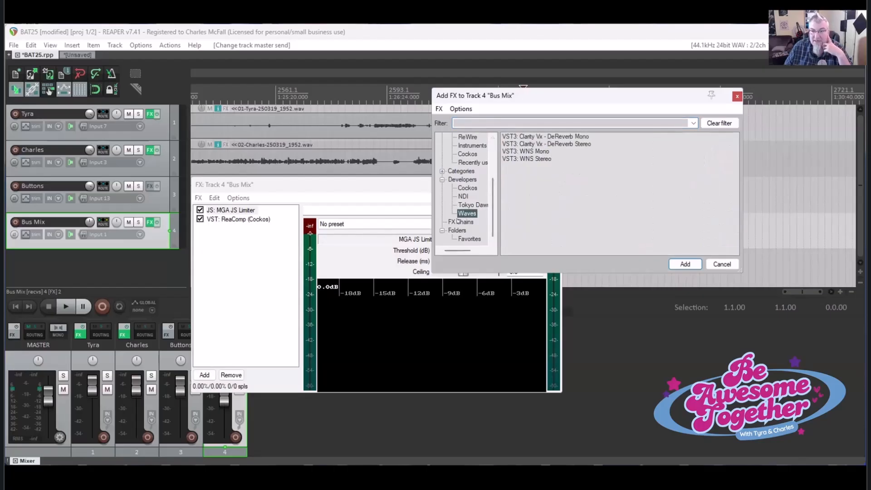
pyautogui.click(442, 179)
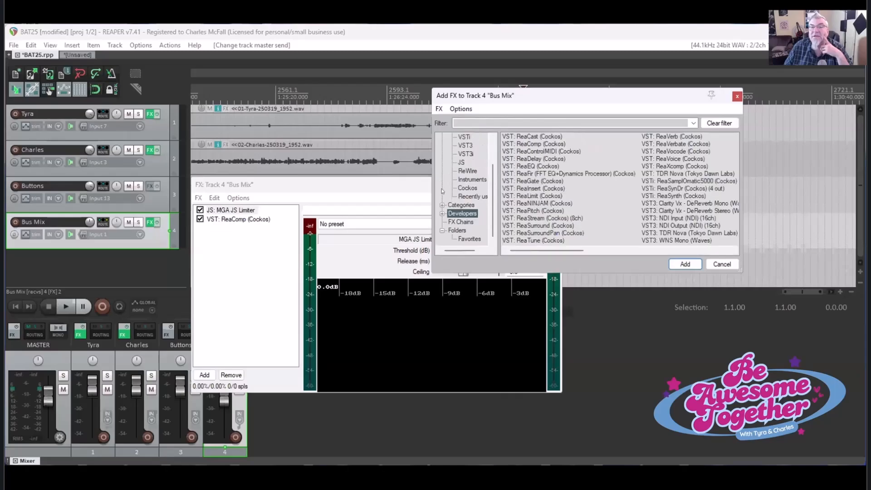
pyautogui.scroll(2, 442, 188)
pyautogui.click(451, 136)
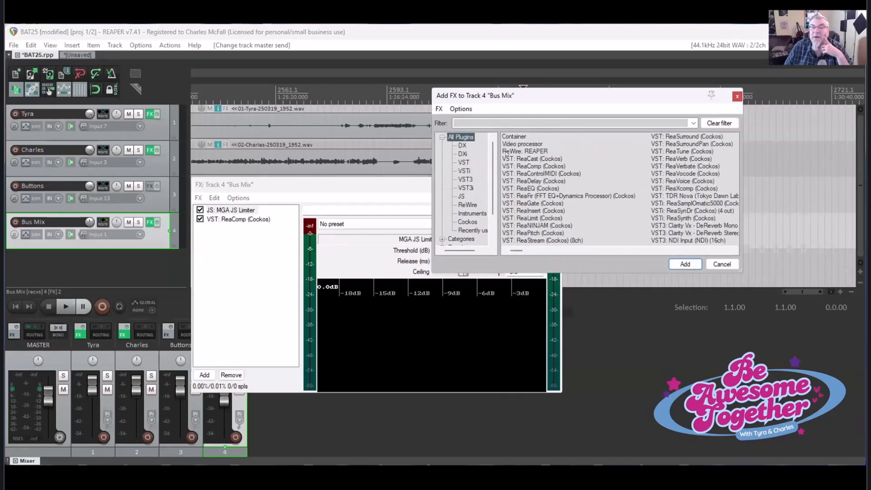
pyautogui.click(719, 262)
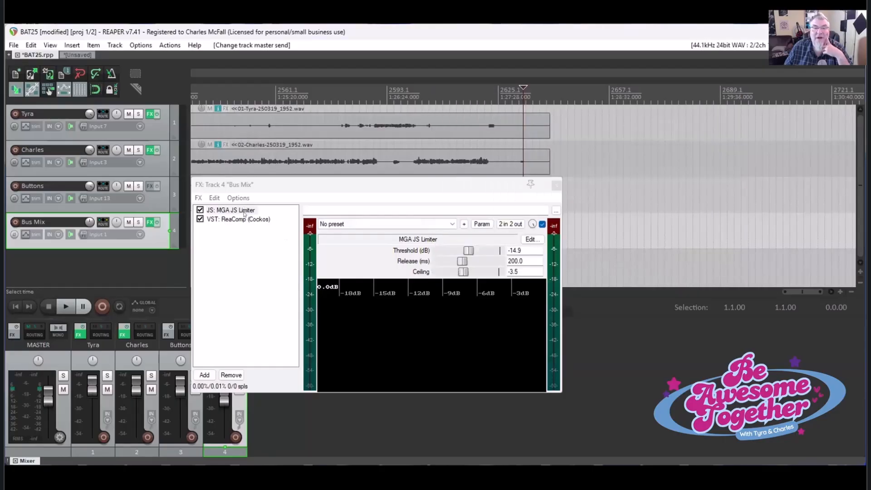
# Review the MGA JS Limiter and ReaComp settings in the Bus Mix effects chain, ending on the limiter
pyautogui.click(244, 211)
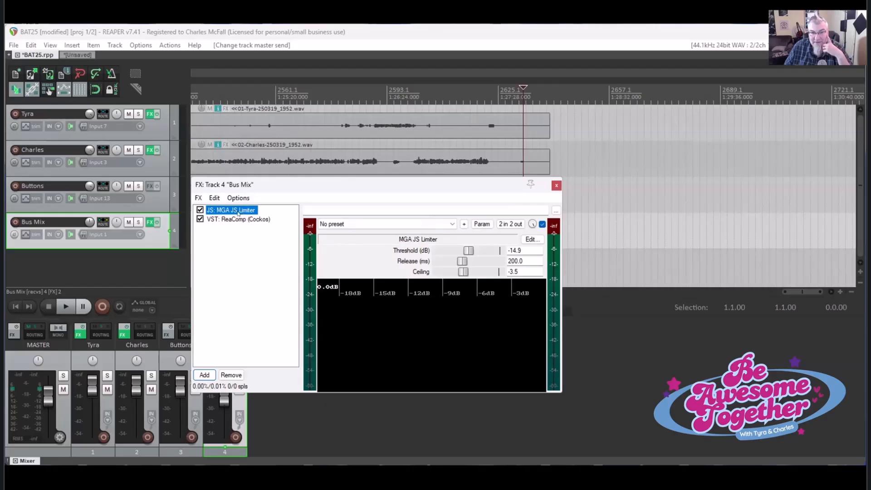
pyautogui.click(238, 220)
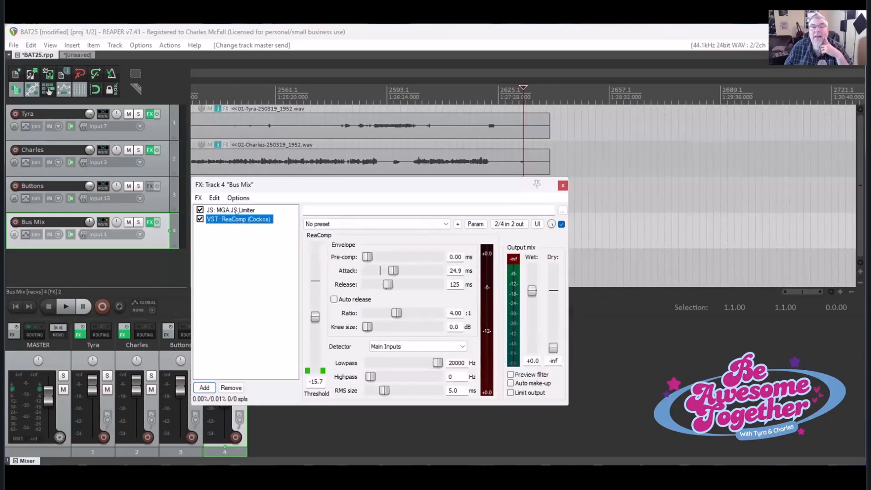
pyautogui.click(234, 210)
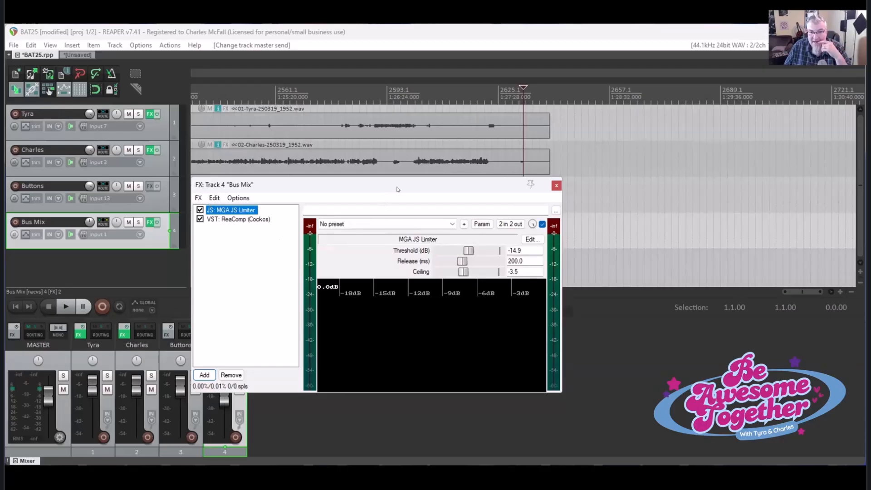
# Place the playhead about one hour into the recording and set the Bus Mix limiter's threshold to -3.4 dB
pyautogui.scroll(-5, 280, 122)
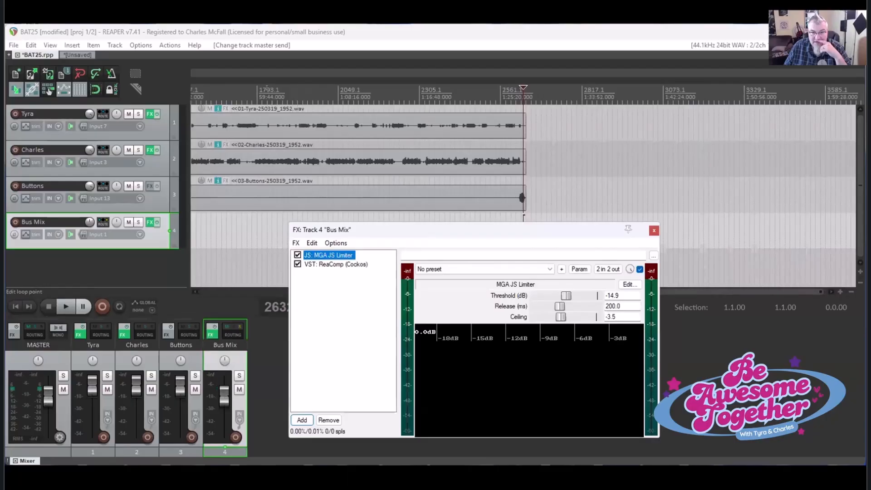
pyautogui.click(274, 231)
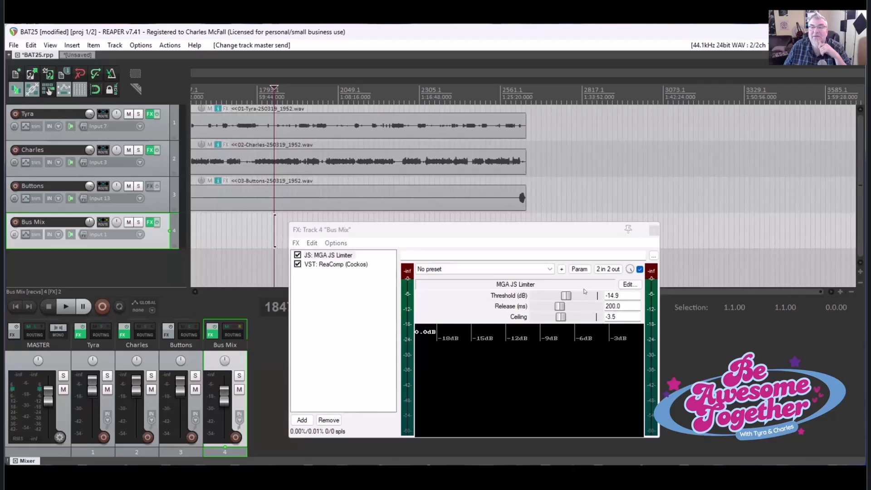
pyautogui.moveTo(593, 297)
pyautogui.mouseDown()
pyautogui.moveTo(536, 296)
pyautogui.moveTo(586, 291)
pyautogui.mouseUp()
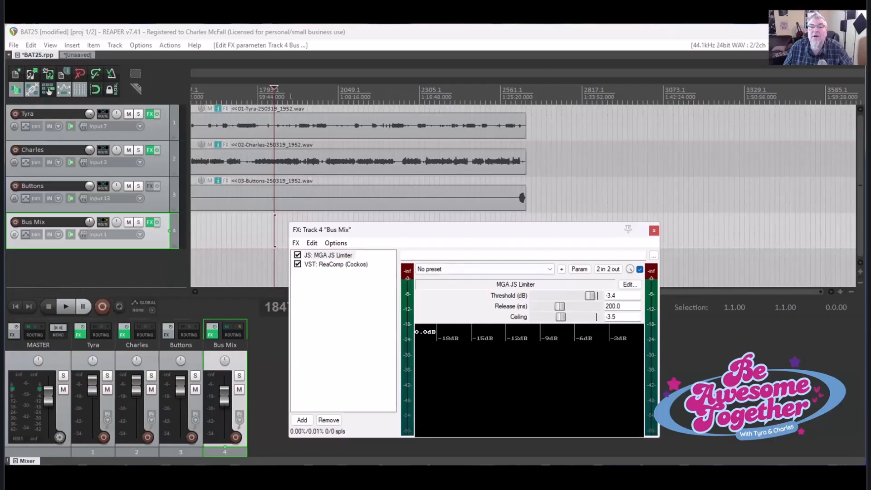
# Play the mix and lower the MGA JS Limiter threshold to -18.0 dB while listening
pyautogui.press('space')
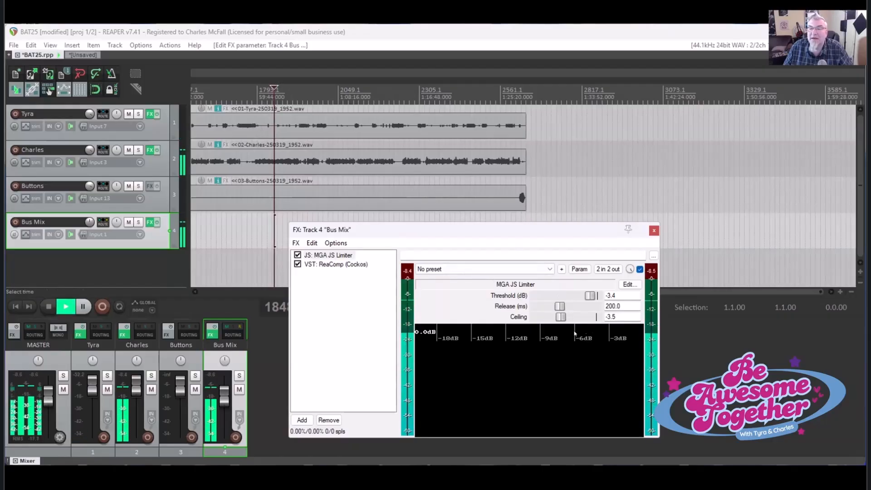
pyautogui.moveTo(585, 294); pyautogui.dragTo(559, 299)
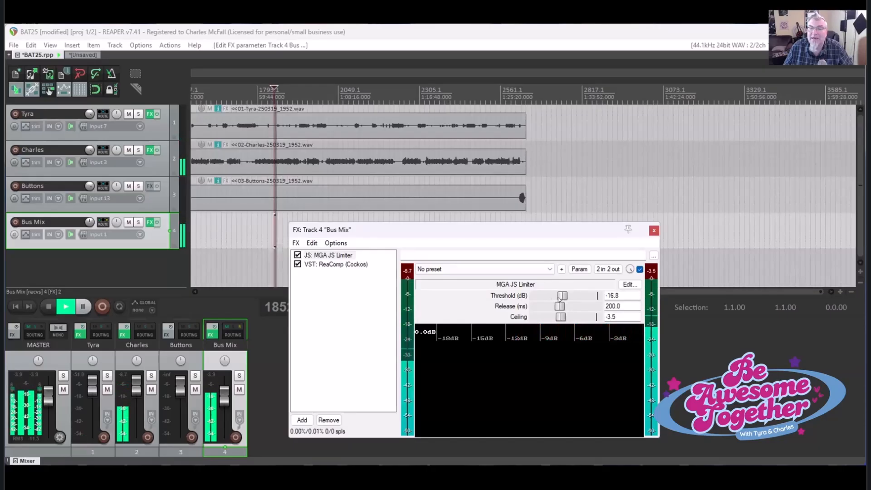
pyautogui.moveTo(559, 300); pyautogui.dragTo(553, 298)
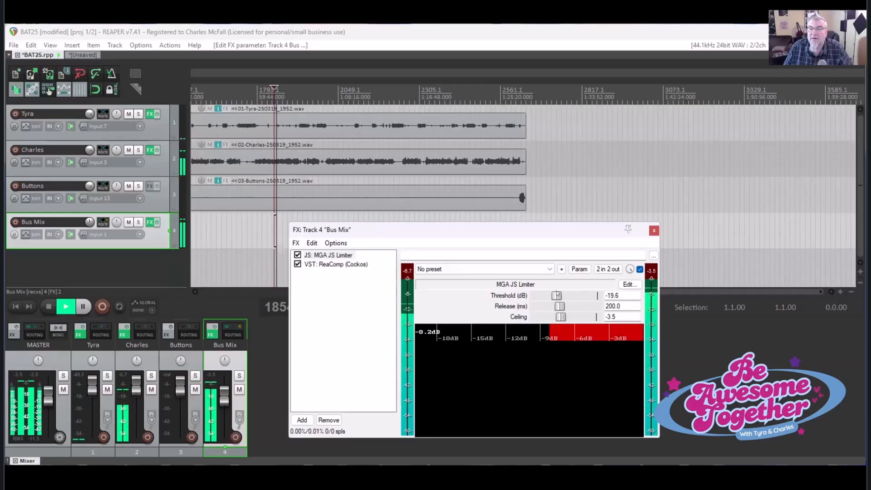
pyautogui.moveTo(557, 296); pyautogui.dragTo(559, 296)
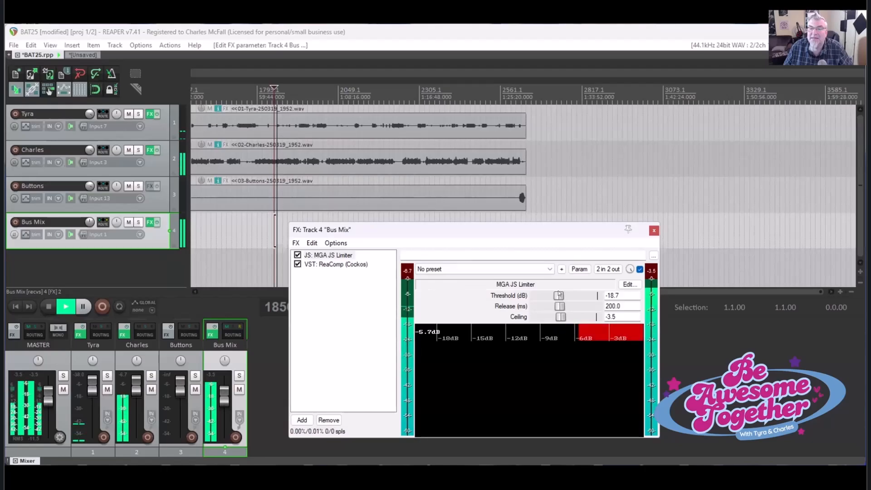
pyautogui.moveTo(558, 292); pyautogui.dragTo(559, 293)
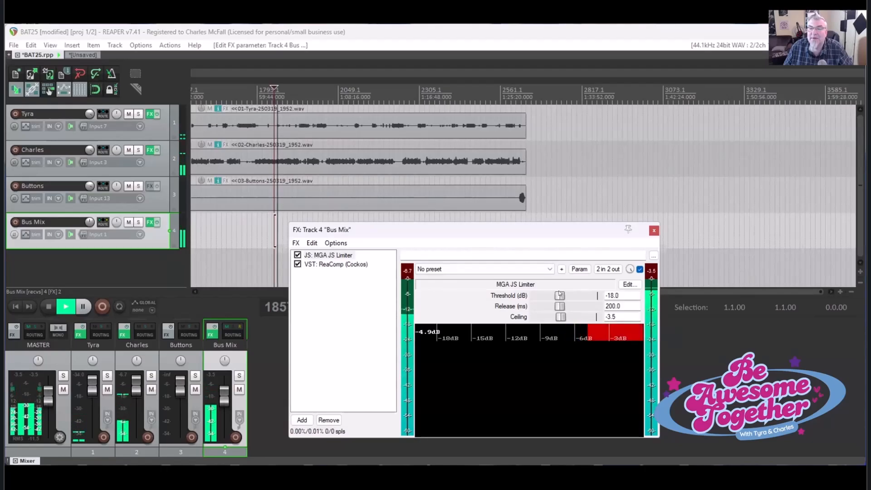
# Audition a section about 24 minutes in and set the limiter threshold to -12.9 dB, ending with playback stopped
pyautogui.press('space')
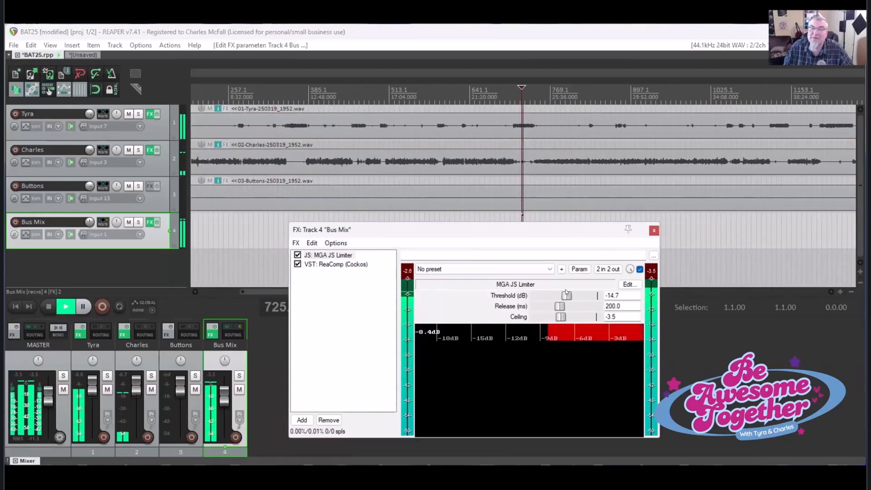
pyautogui.moveTo(565, 290); pyautogui.dragTo(567, 290)
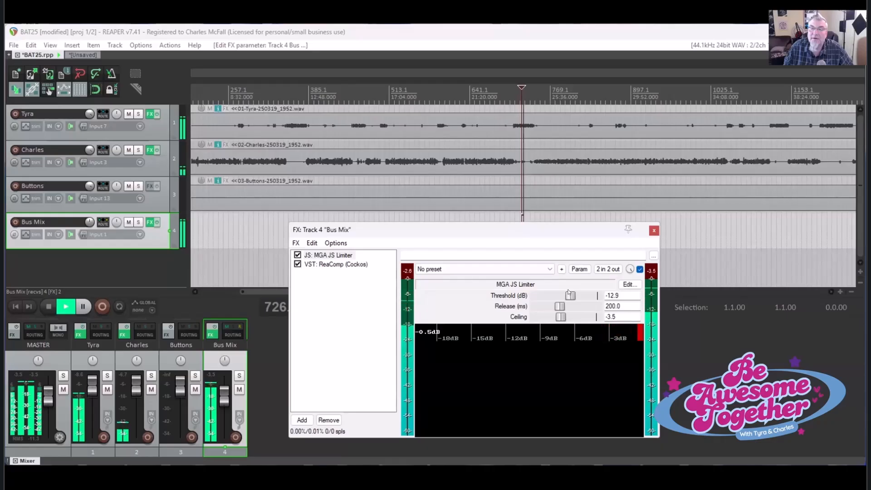
pyautogui.press('space')
# Play the loud section of the Buttons track near the recording's end to check the limiter's gain reduction
pyautogui.scroll(-2, 319, 134)
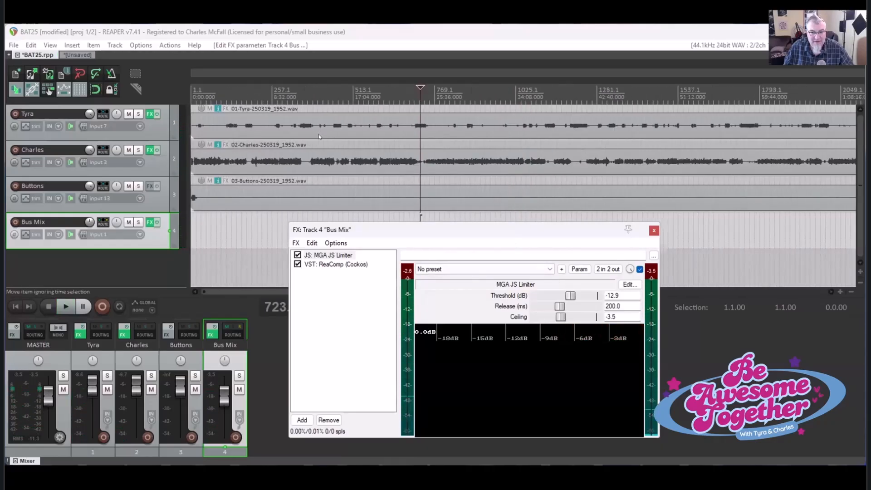
pyautogui.scroll(-2, 319, 135)
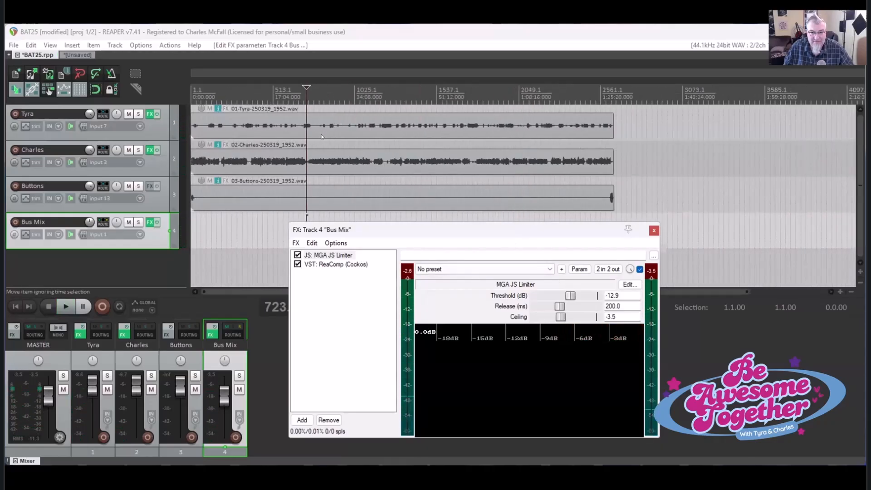
pyautogui.scroll(-1, 217, 153)
pyautogui.click(194, 96)
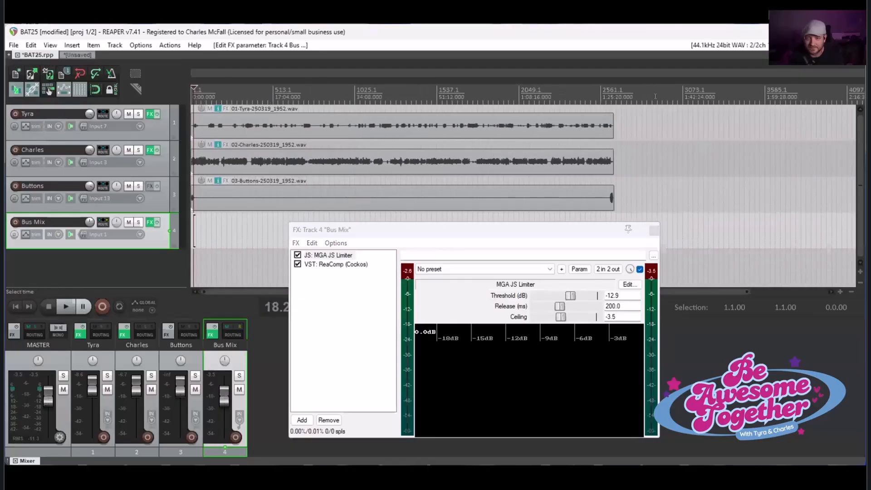
pyautogui.click(613, 81)
pyautogui.scroll(10, 614, 80)
pyautogui.press('space')
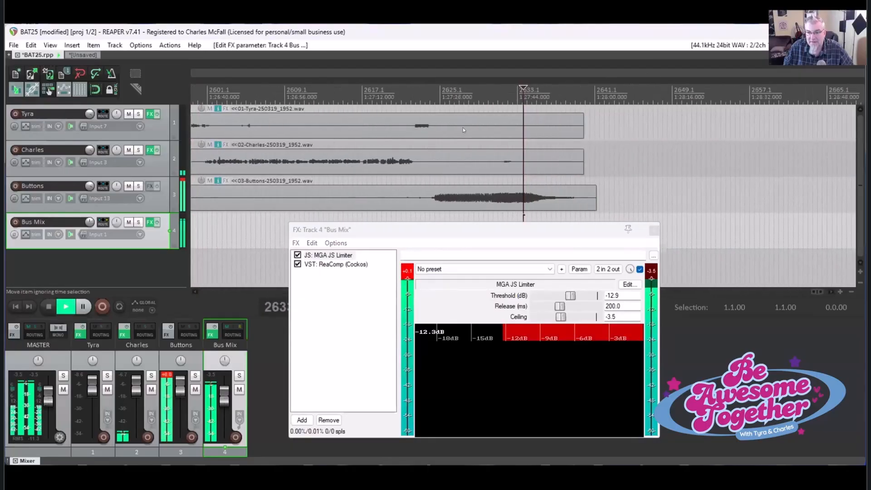
pyautogui.press('space')
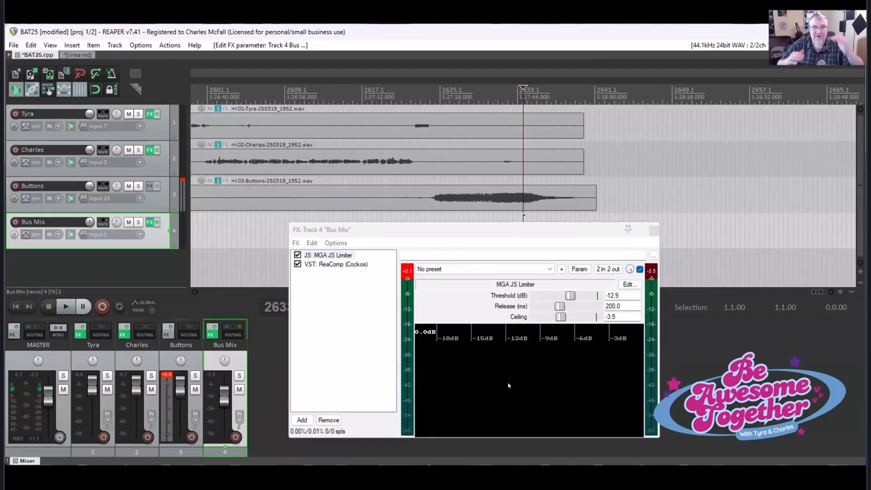
# Audition a passage about 1 hour 23 minutes in, set the MGA JS Limiter threshold to -12.7 dB, and stop playback
pyautogui.click(328, 256)
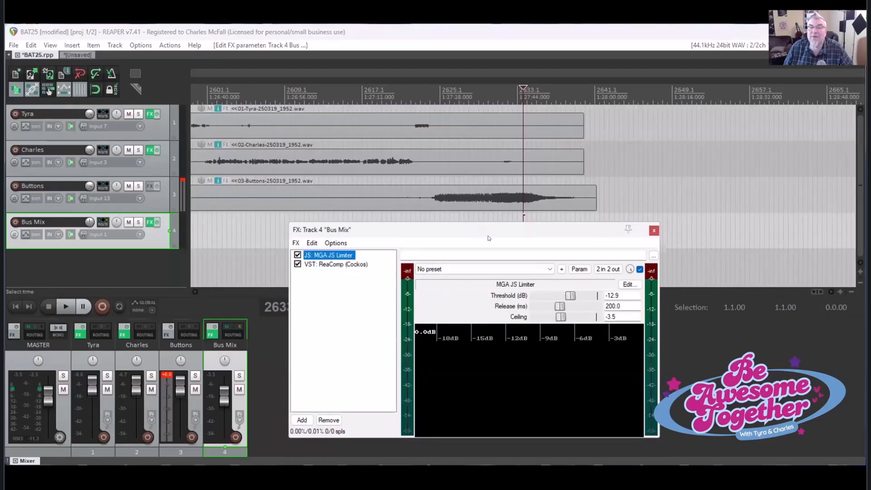
pyautogui.click(252, 88)
pyautogui.press('space')
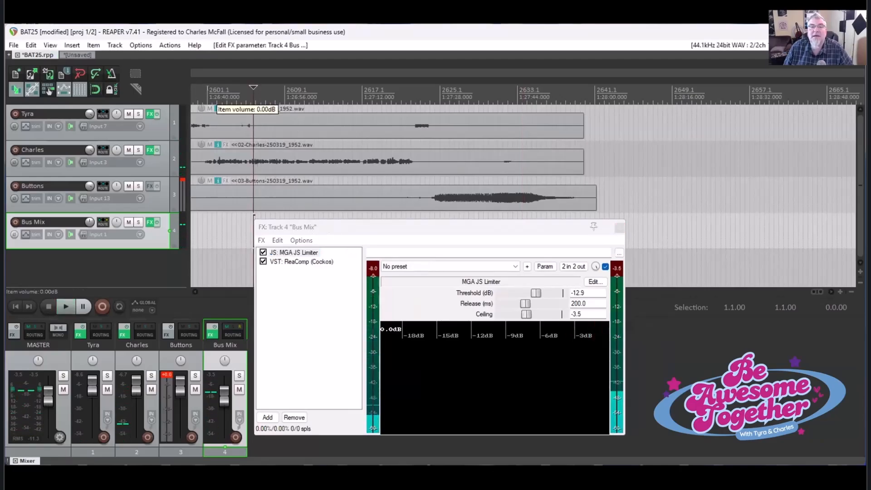
pyautogui.scroll(-3, 258, 91)
pyautogui.click(286, 82)
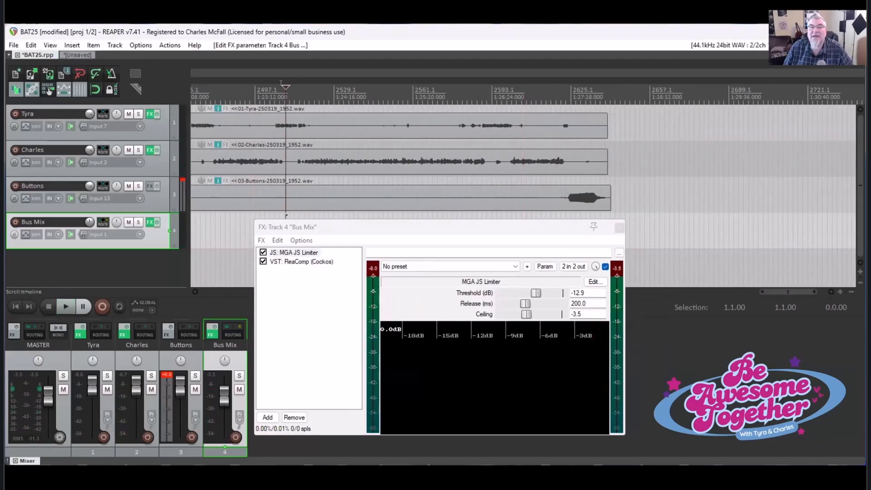
pyautogui.press('space')
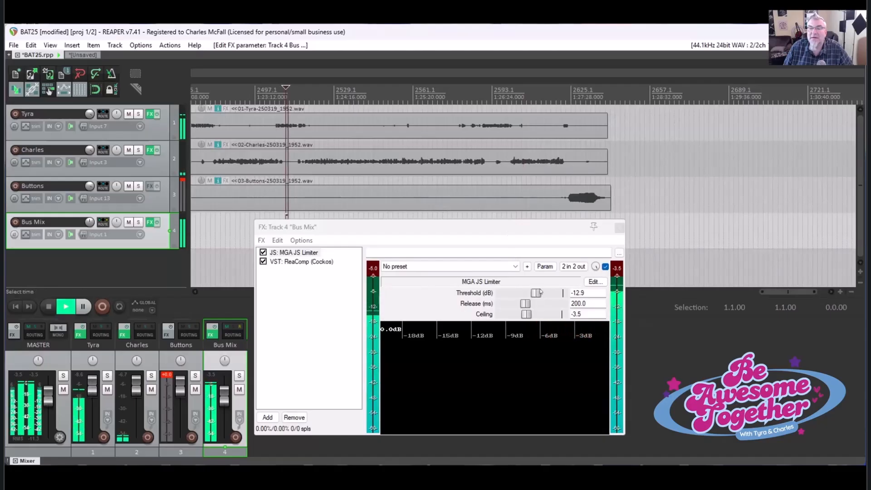
pyautogui.moveTo(536, 293); pyautogui.dragTo(537, 293)
pyautogui.press('space')
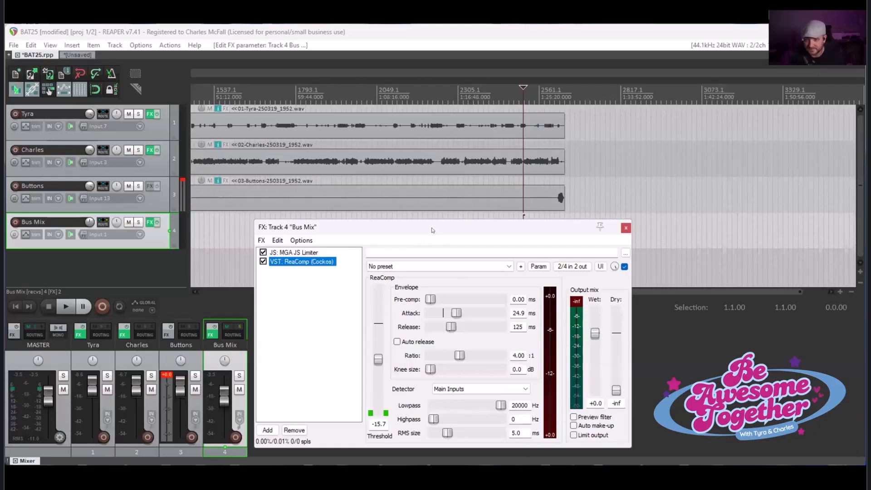
# Raise the ReaComp threshold on Bus Mix to -8.9 dB and start playback about one hour into the recording
pyautogui.moveTo(432, 230); pyautogui.dragTo(445, 230)
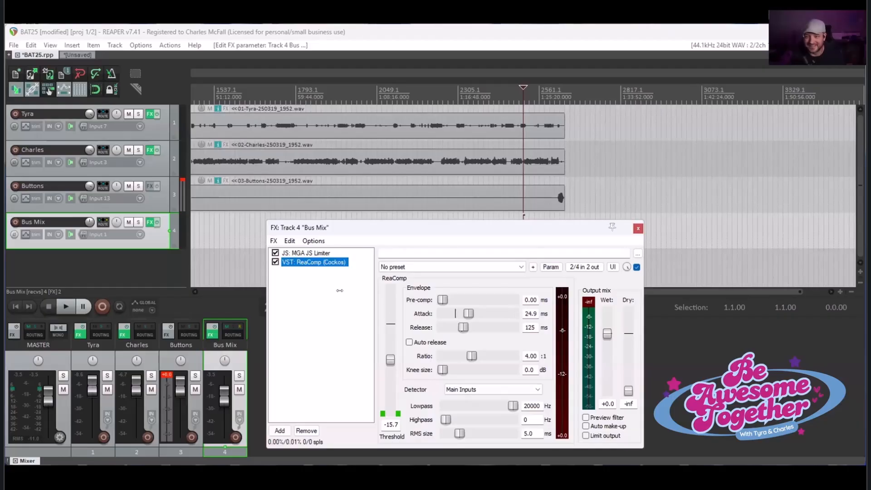
pyautogui.moveTo(388, 351)
pyautogui.mouseDown()
pyautogui.moveTo(388, 338)
pyautogui.moveTo(389, 368)
pyautogui.moveTo(382, 334)
pyautogui.moveTo(383, 348)
pyautogui.mouseUp()
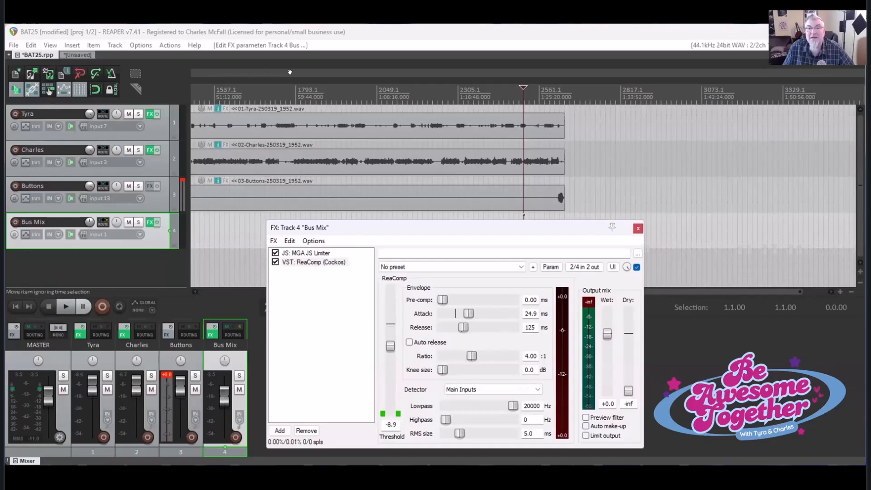
pyautogui.click(312, 205)
pyautogui.press('space')
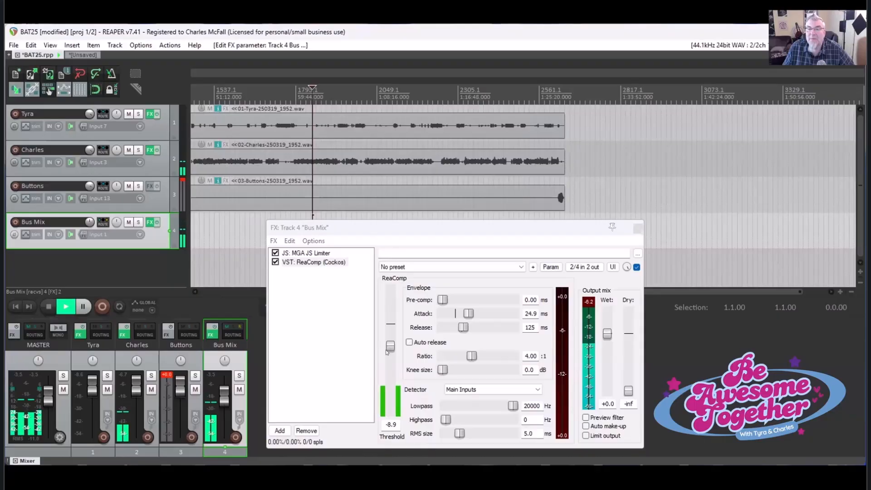
# Lower the ReaComp threshold to -16.4 dB during playback and check the compression at about 1:06:20, ending with playback stopped
pyautogui.moveTo(386, 352); pyautogui.dragTo(387, 356)
pyautogui.click(563, 297)
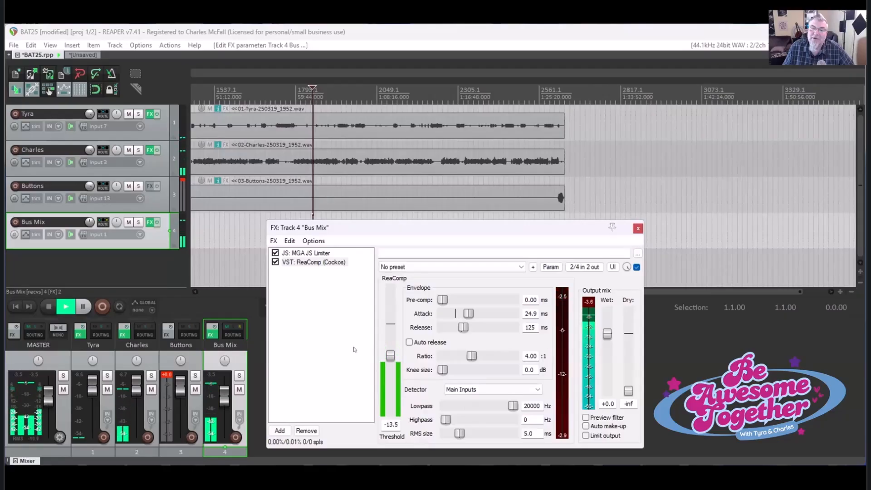
pyautogui.moveTo(388, 353); pyautogui.dragTo(389, 356)
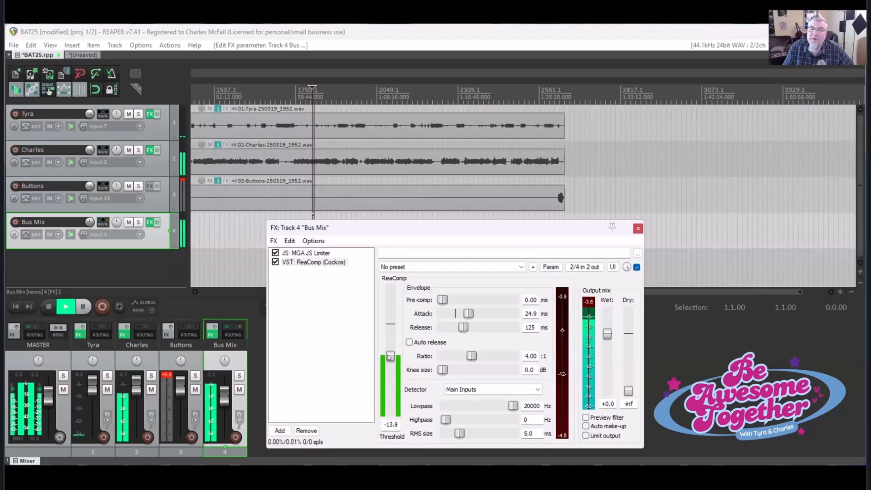
pyautogui.moveTo(389, 357); pyautogui.dragTo(388, 360)
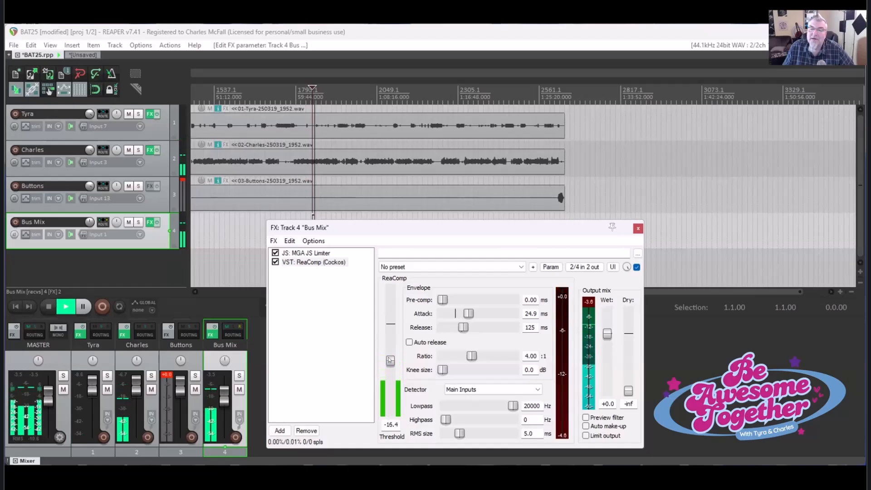
pyautogui.click(357, 88)
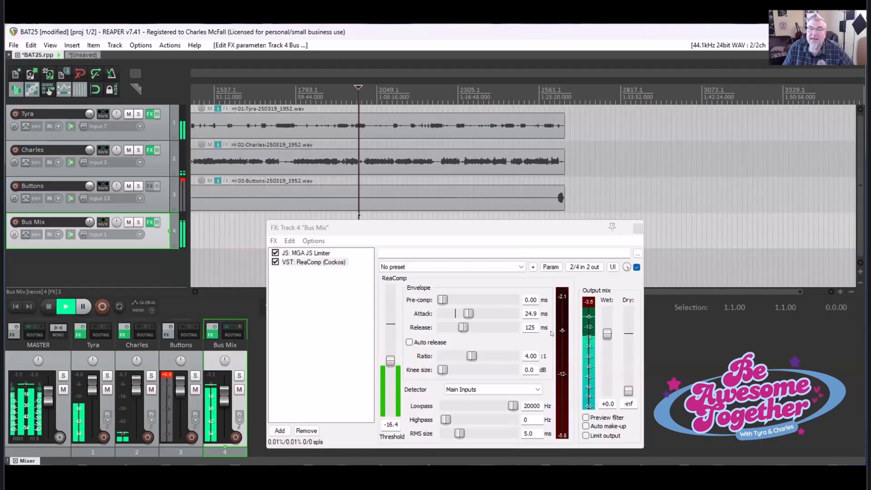
pyautogui.press('space')
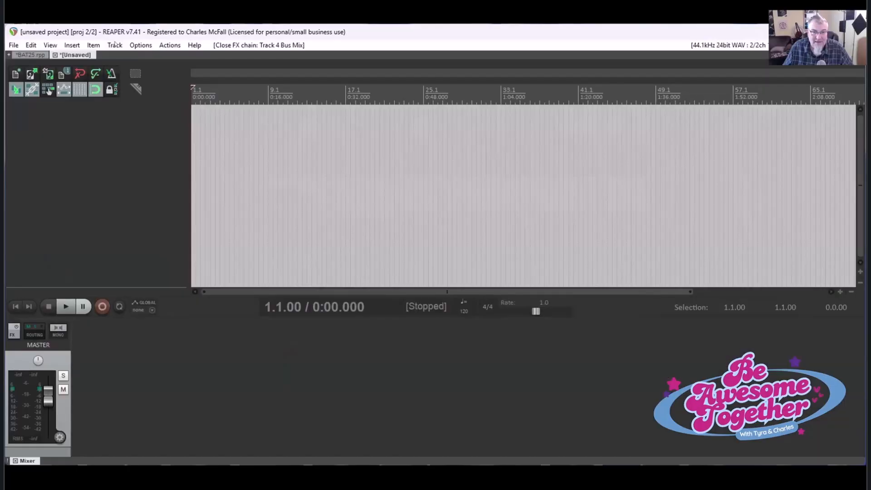
# Add three empty tracks to the unsaved project
pyautogui.click(114, 45)
pyautogui.click(128, 58)
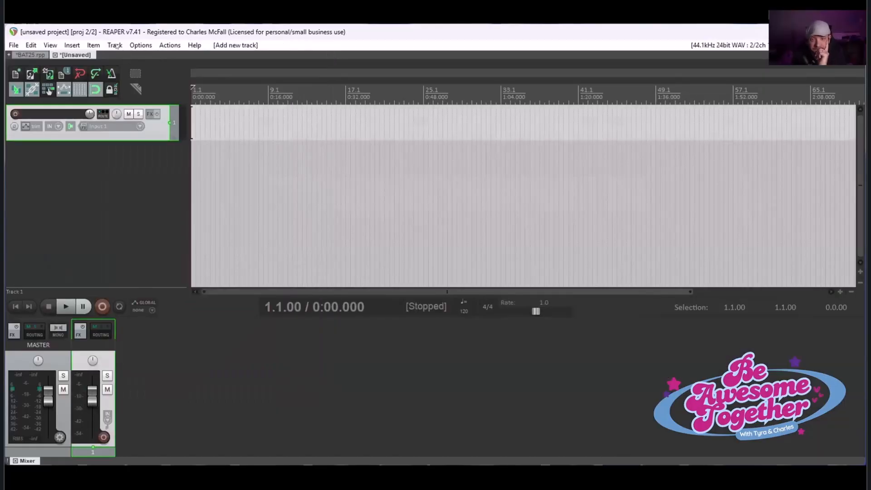
pyautogui.hotkey('ctrl', 't')
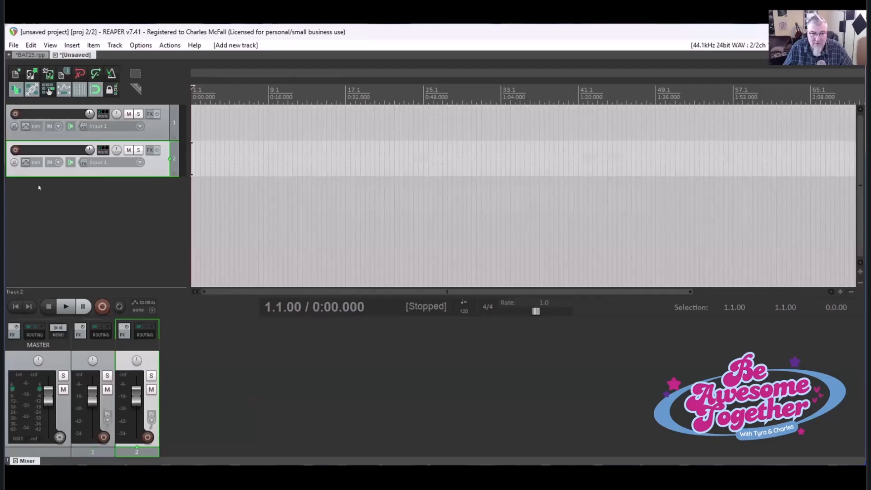
pyautogui.hotkey('ctrl', 't')
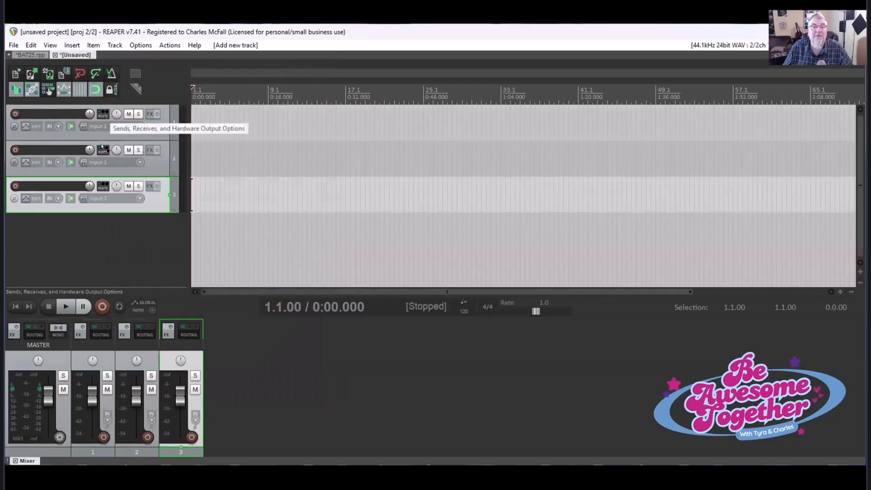
# Create sends from tracks 1 and 2 to track 3, keeping the default send settings
pyautogui.moveTo(94, 203); pyautogui.dragTo(93, 205)
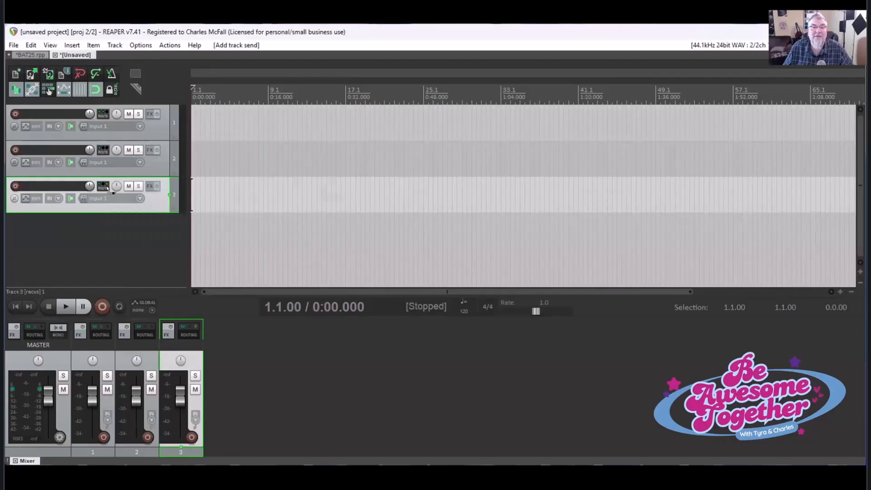
pyautogui.moveTo(270, 206); pyautogui.dragTo(269, 203)
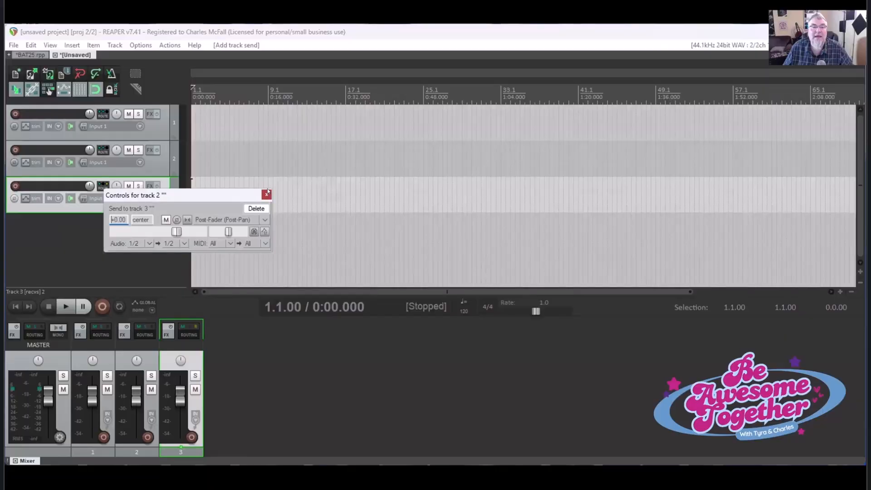
pyautogui.click(268, 192)
# Turn off the master send on tracks 1 and 2, and review the receives in track 3's routing
pyautogui.click(103, 113)
pyautogui.click(197, 126)
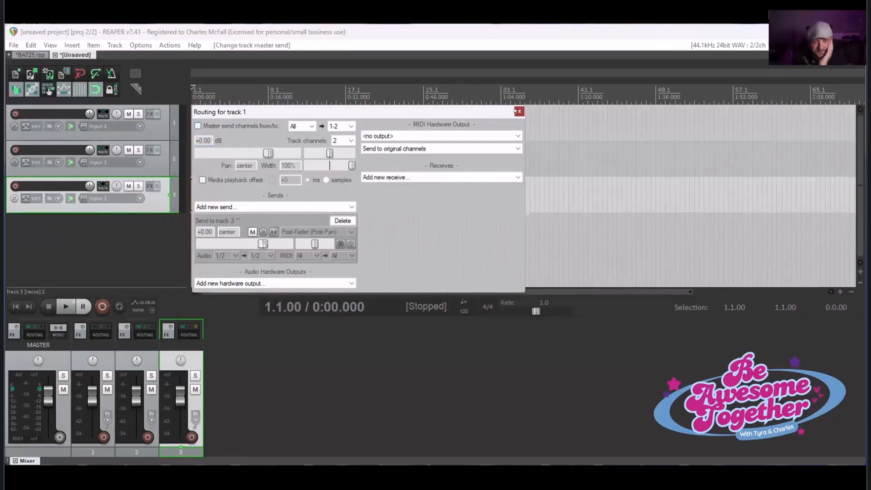
pyautogui.click(518, 111)
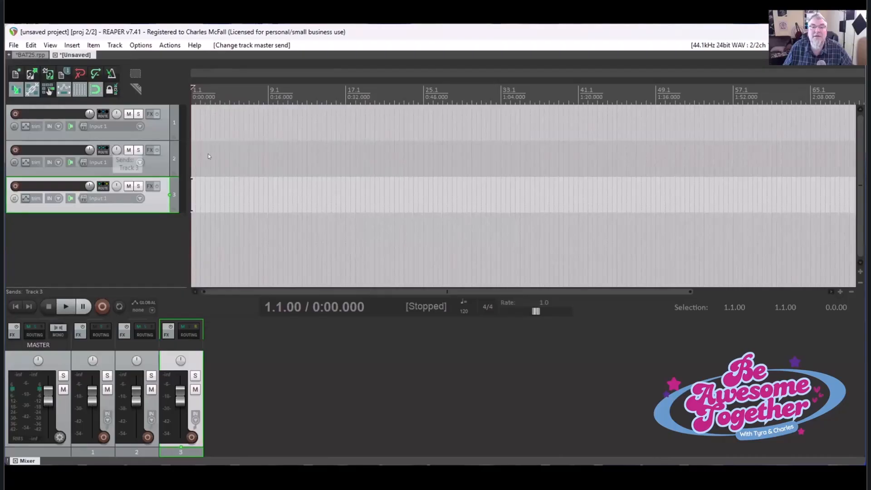
pyautogui.click(103, 150)
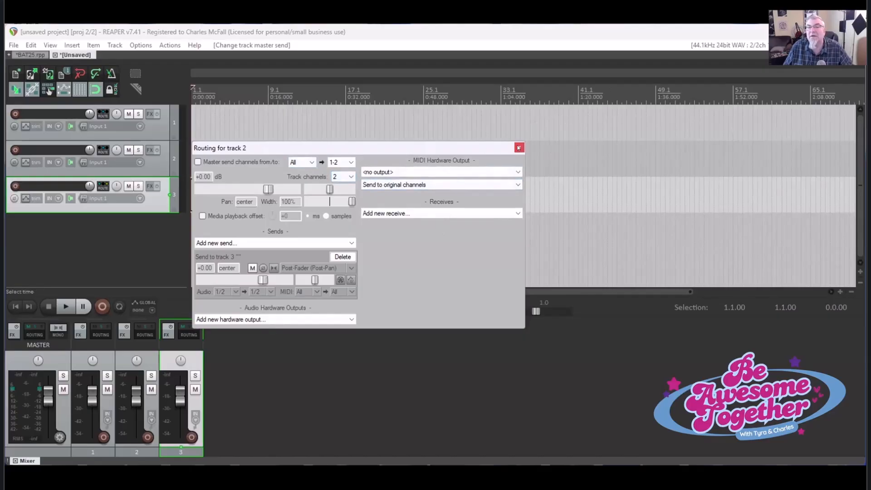
pyautogui.press('Escape')
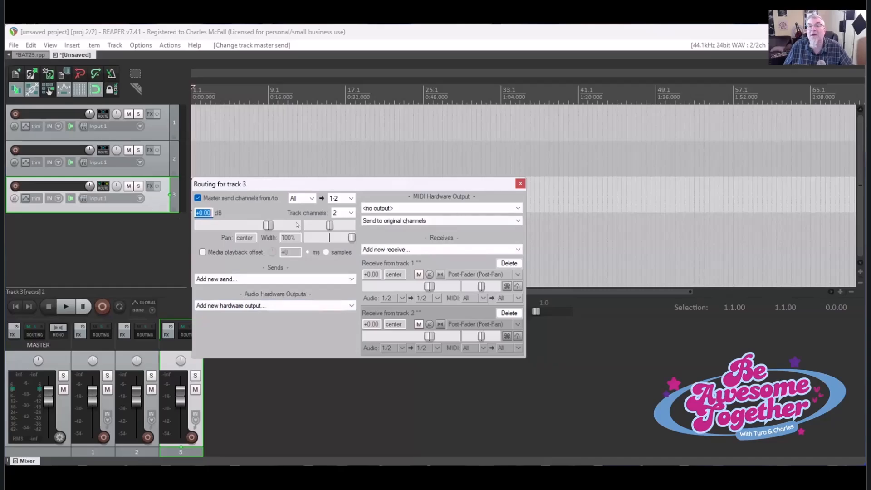
pyautogui.click(520, 184)
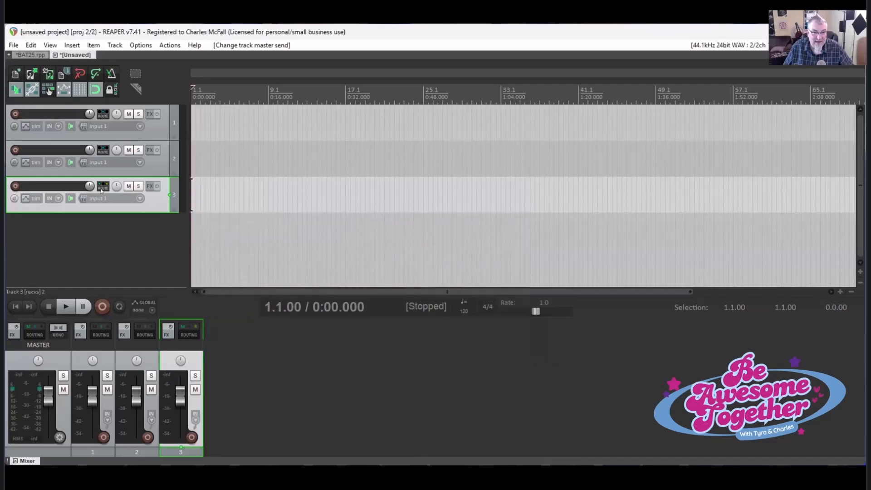
# Add ReaCast to track 3 and remove it again, keeping the track's empty effects chain open
pyautogui.click(150, 186)
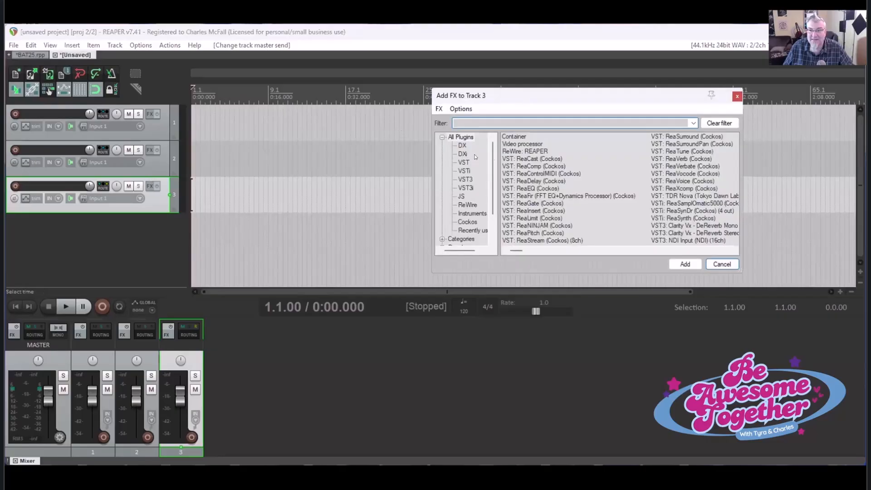
pyautogui.doubleClick(523, 159)
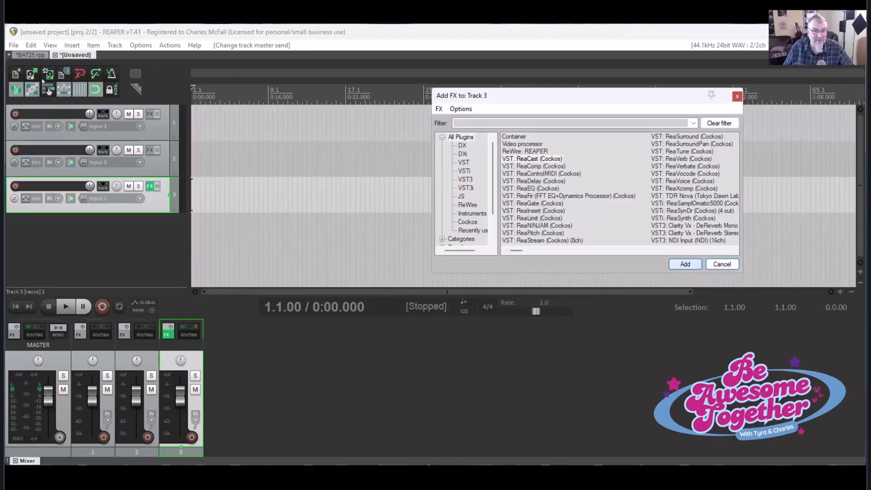
pyautogui.click(52, 234)
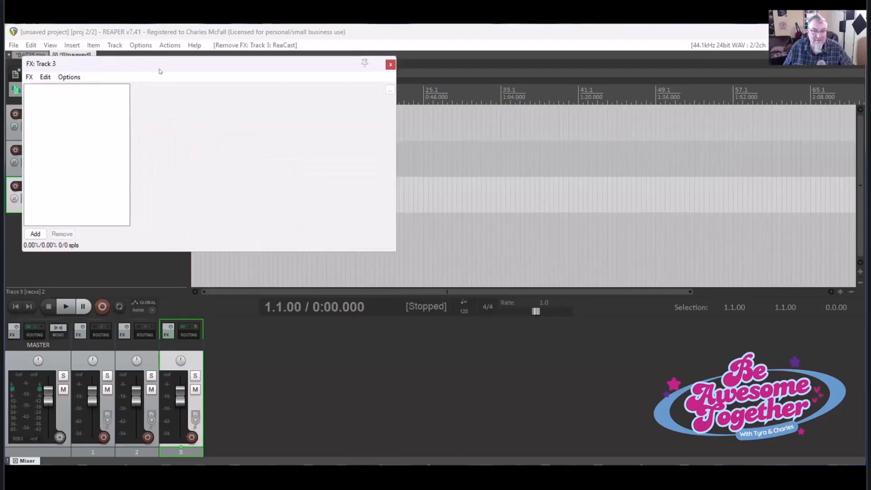
pyautogui.moveTo(36, 63); pyautogui.dragTo(342, 156)
# Copy MGA JS Limiter and ReaComp from Bus Mix in the BAT25 project into track 3's effects chain in the unsaved project
pyautogui.click(30, 54)
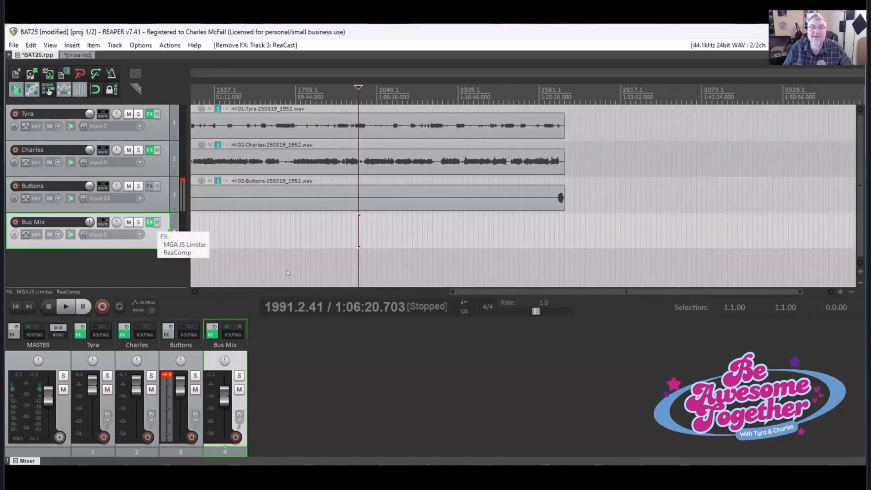
pyautogui.keyDown('shift'); pyautogui.click(289, 251); pyautogui.keyUp('shift')
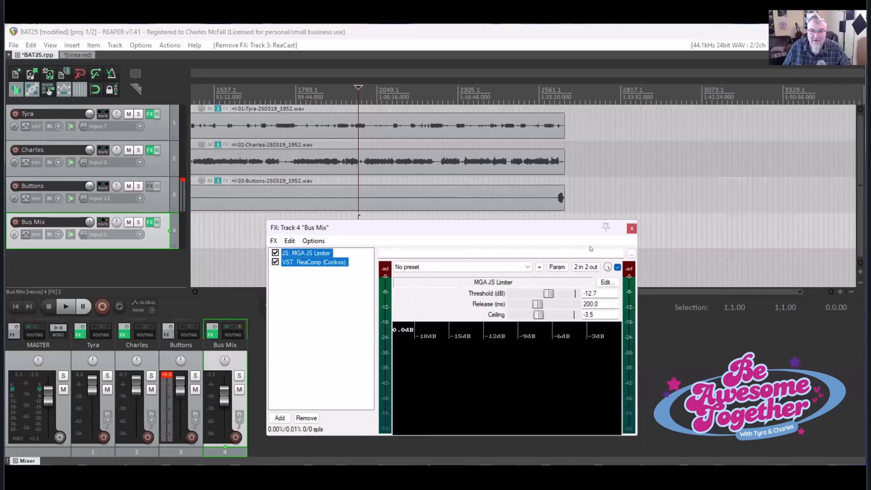
pyautogui.click(77, 55)
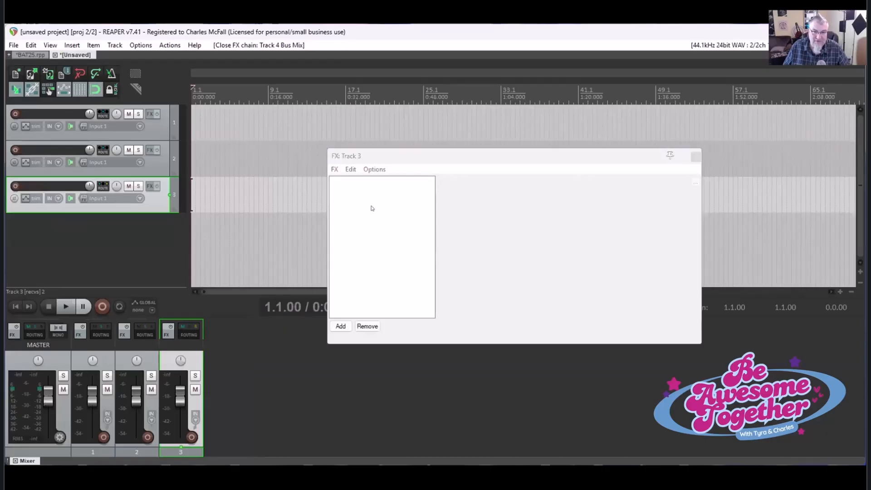
pyautogui.hotkey('ctrl', 'v')
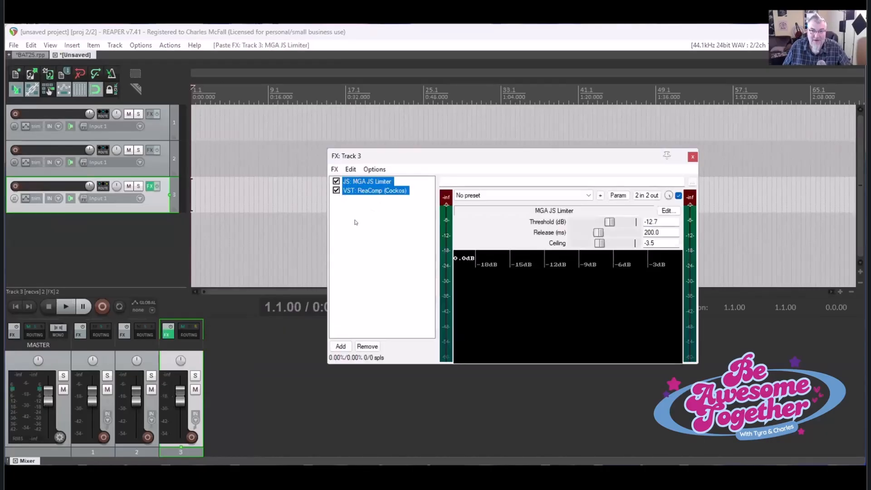
pyautogui.click(357, 181)
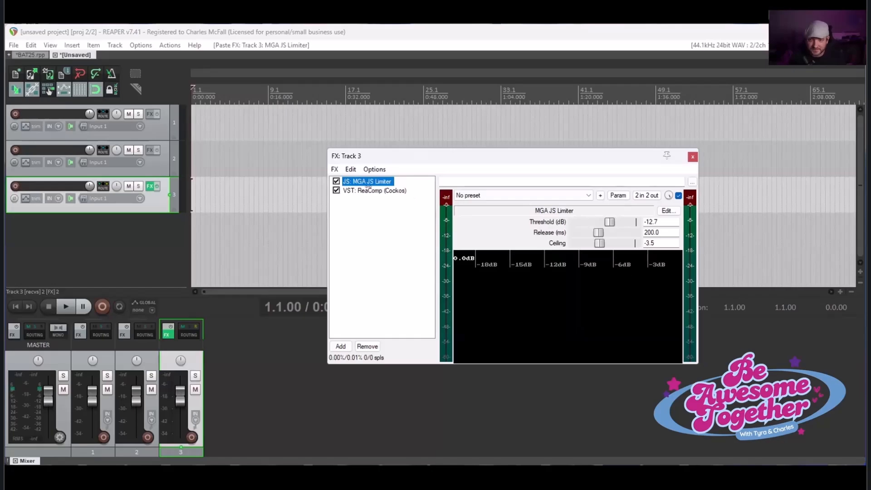
pyautogui.click(369, 189)
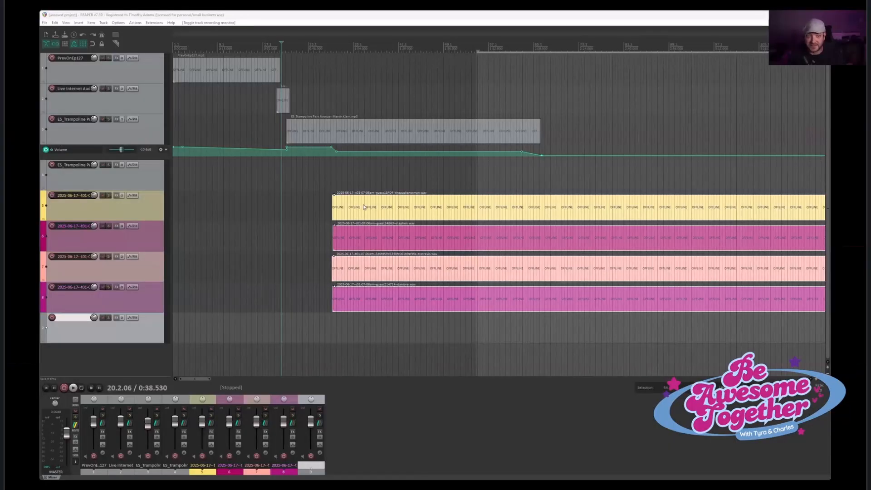
# Create sends from tracks 1 through 8 to the empty track 9, keeping the default send settings
pyautogui.click(276, 192)
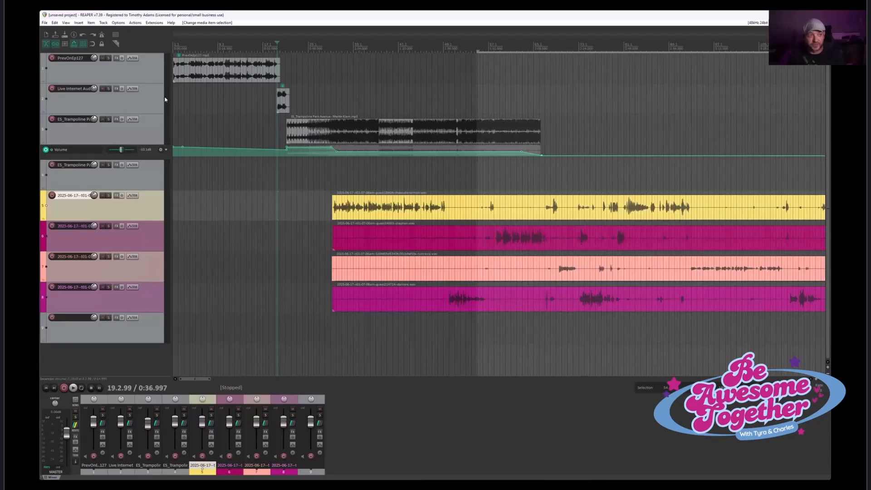
pyautogui.click(124, 73)
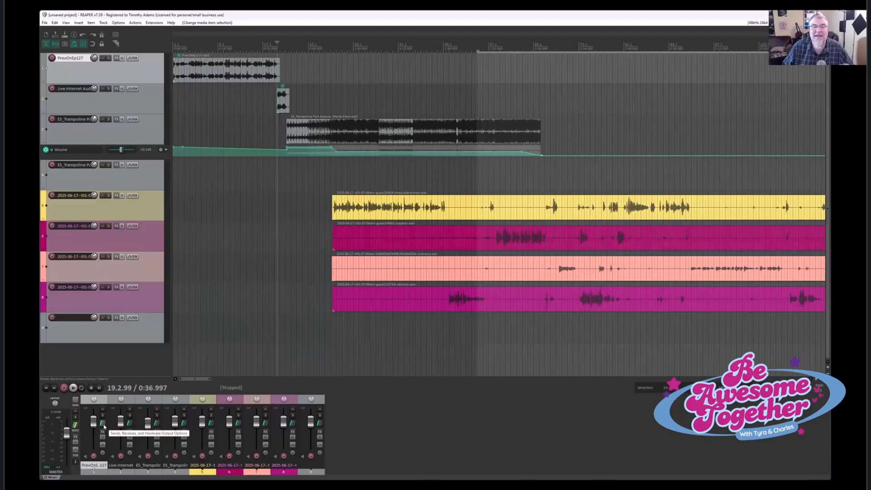
pyautogui.click(132, 334)
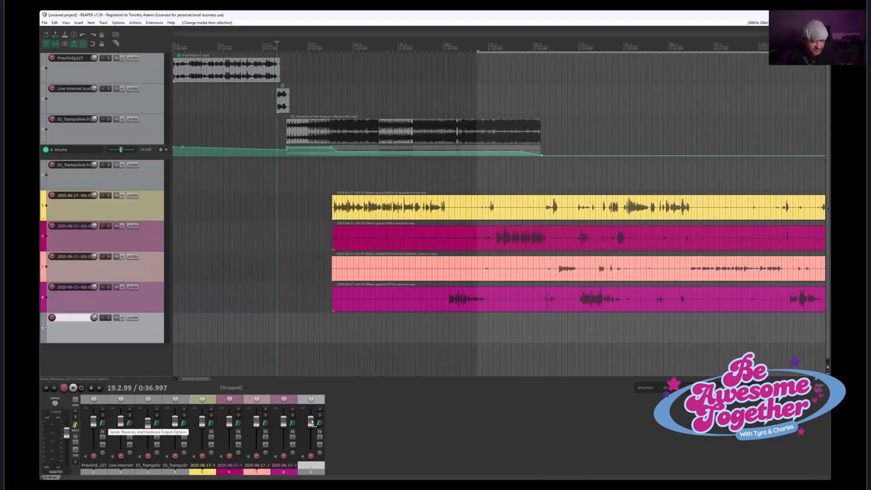
pyautogui.click(415, 427)
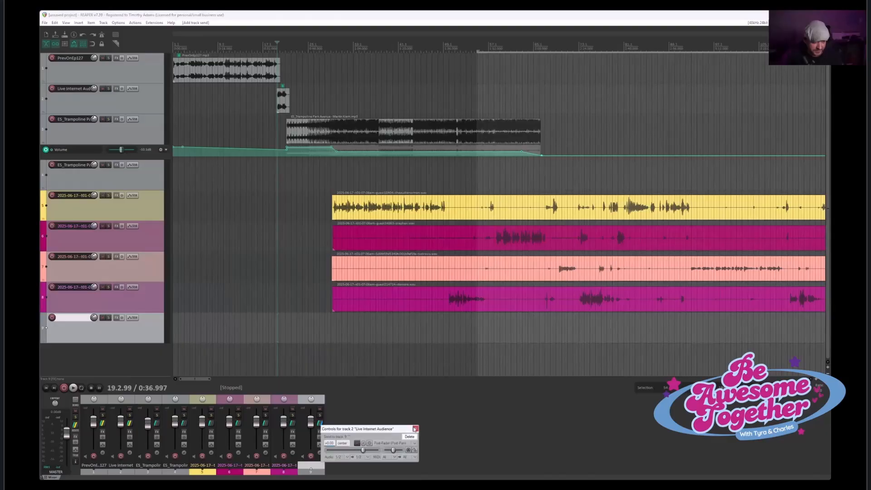
pyautogui.click(416, 428)
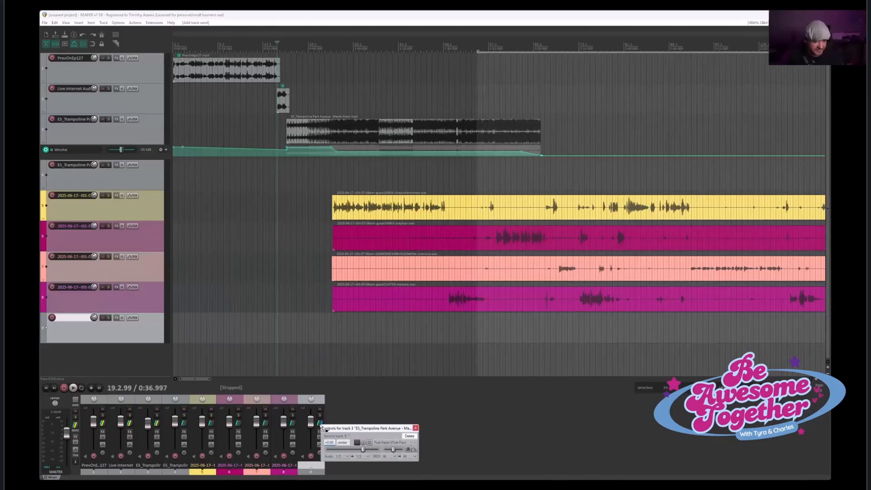
pyautogui.click(415, 427)
pyautogui.moveTo(212, 424); pyautogui.dragTo(321, 425)
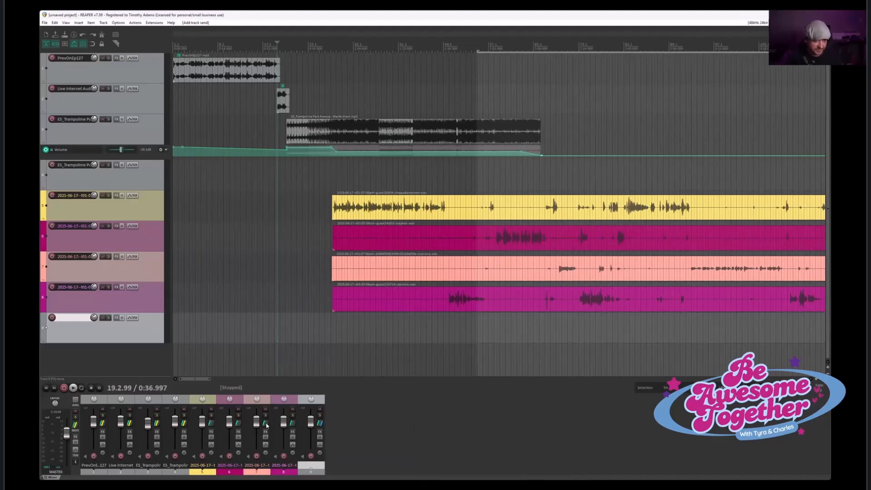
pyautogui.moveTo(237, 425); pyautogui.dragTo(321, 426)
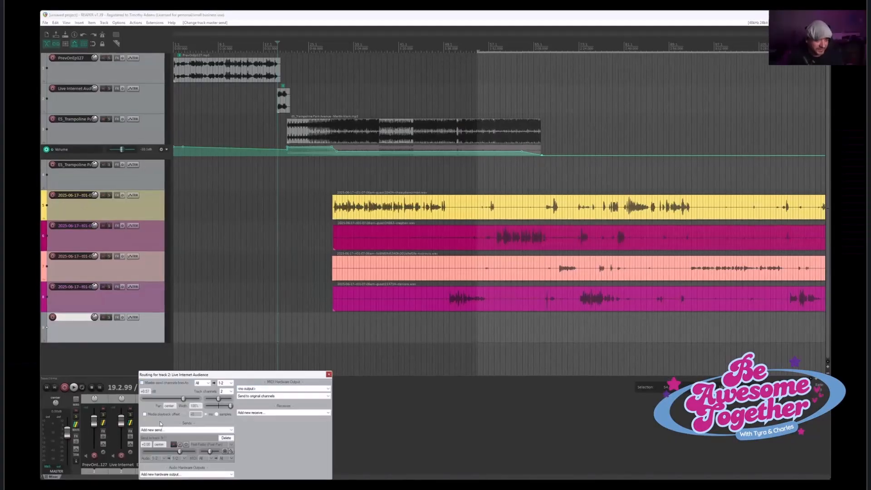
# Turn off the master send on the source tracks feeding track 9, including Live Internet Audience and ES_Trampoline Park Avenue
pyautogui.press('Escape')
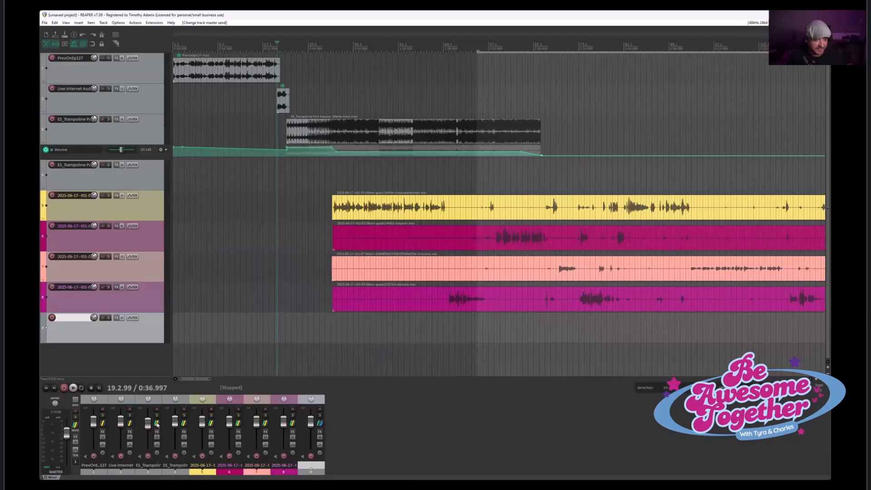
pyautogui.click(157, 424)
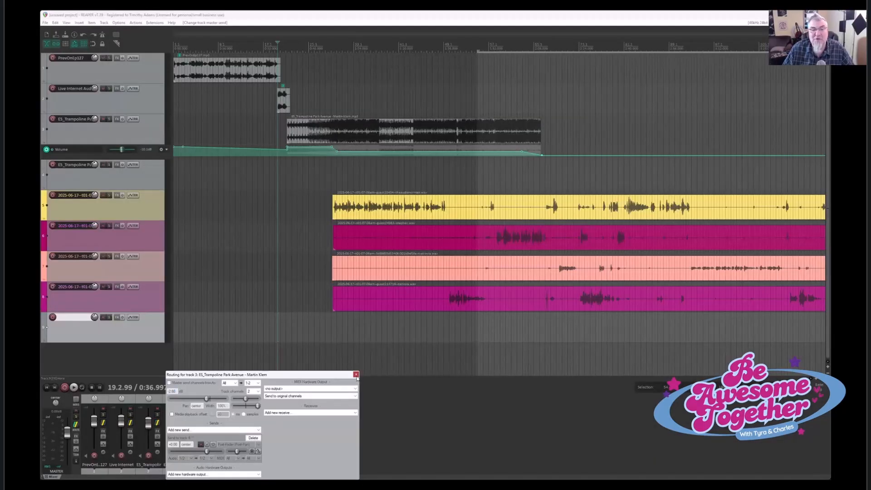
pyautogui.press('Escape')
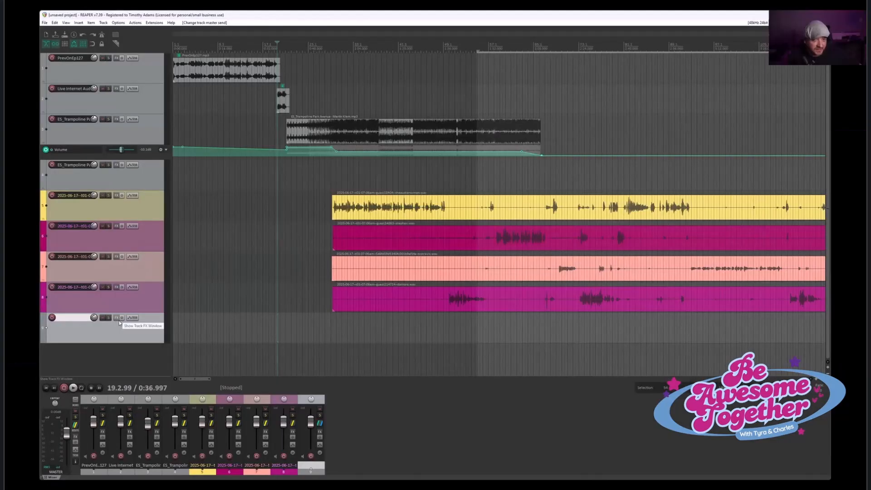
# Try the JS Master Limiter on track 9 and remove it from the effects chain again
pyautogui.click(117, 319)
pyautogui.click(425, 199)
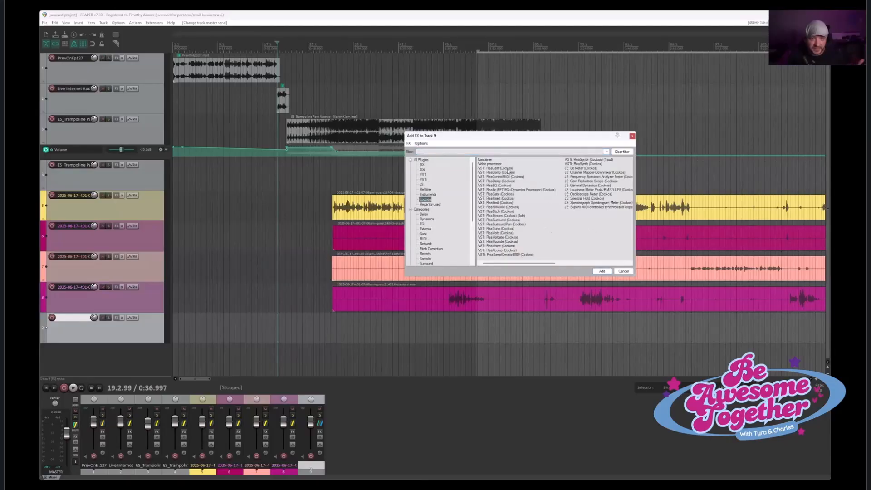
pyautogui.click(422, 184)
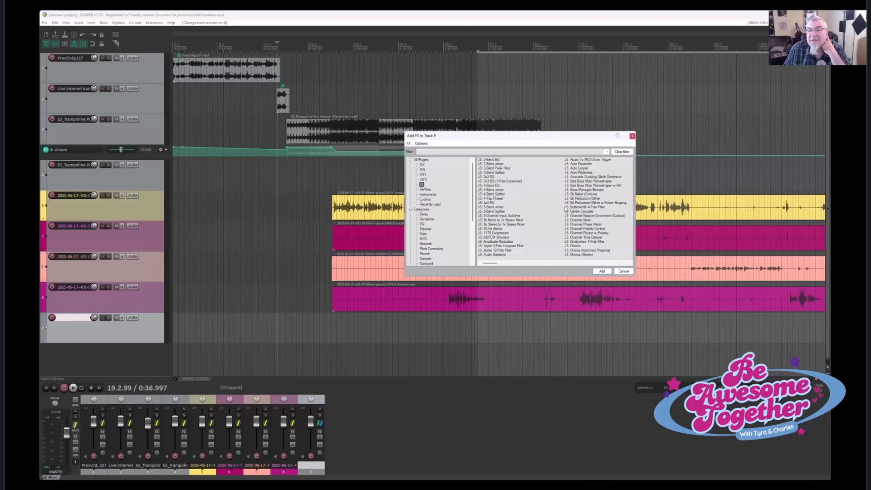
pyautogui.moveTo(495, 266); pyautogui.dragTo(525, 264)
pyautogui.click(463, 151)
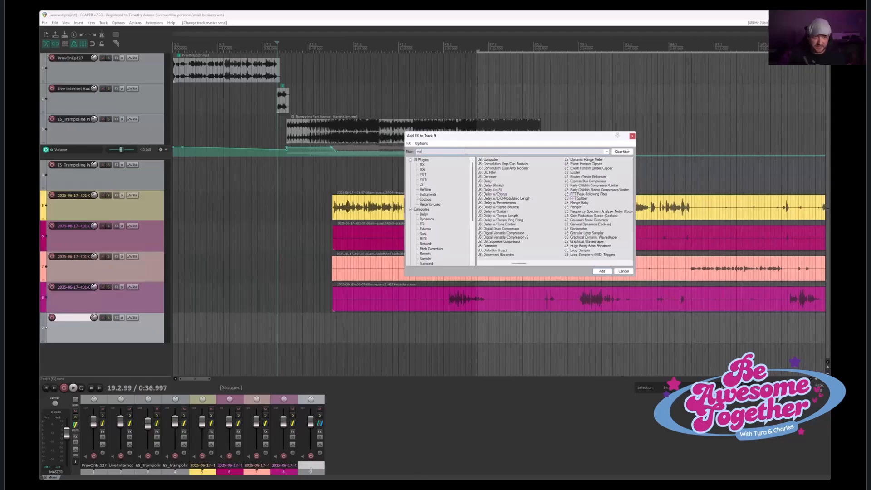
pyautogui.click(498, 160)
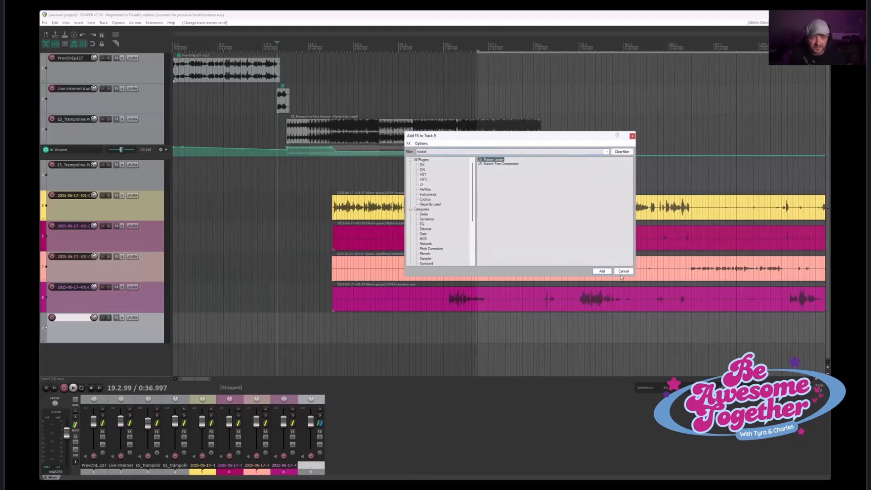
pyautogui.click(602, 271)
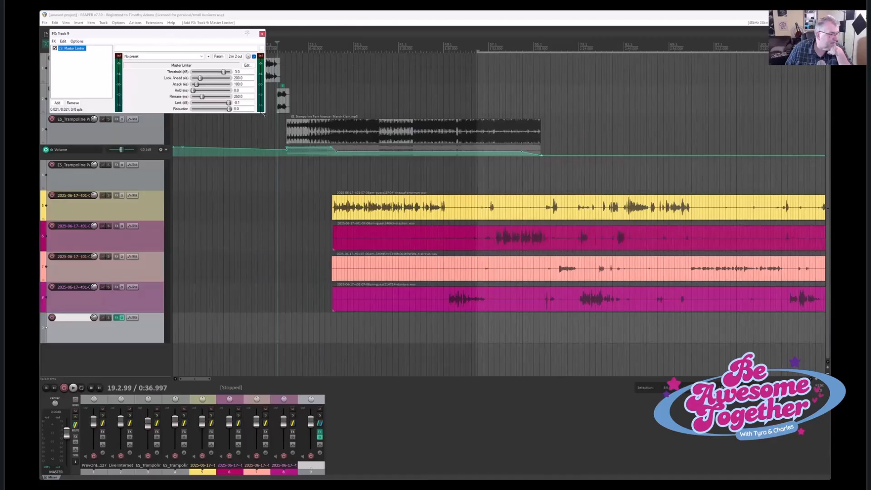
pyautogui.moveTo(264, 116); pyautogui.dragTo(297, 159)
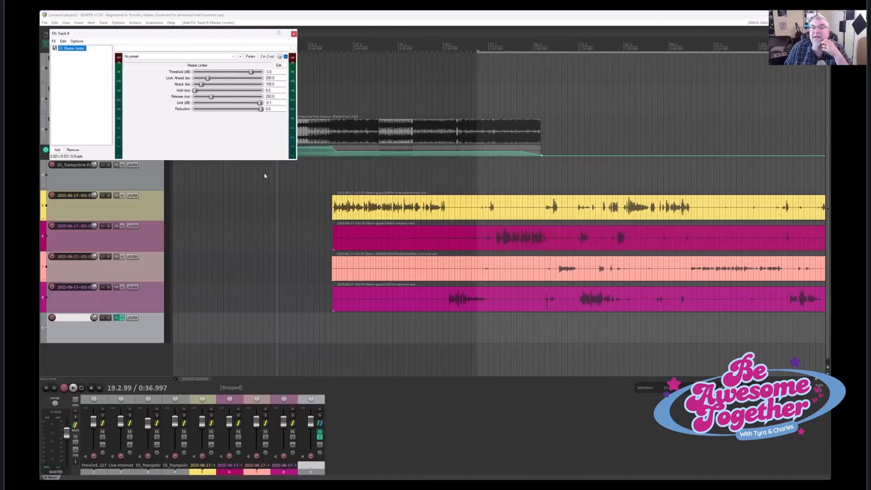
pyautogui.moveTo(94, 33); pyautogui.dragTo(253, 252)
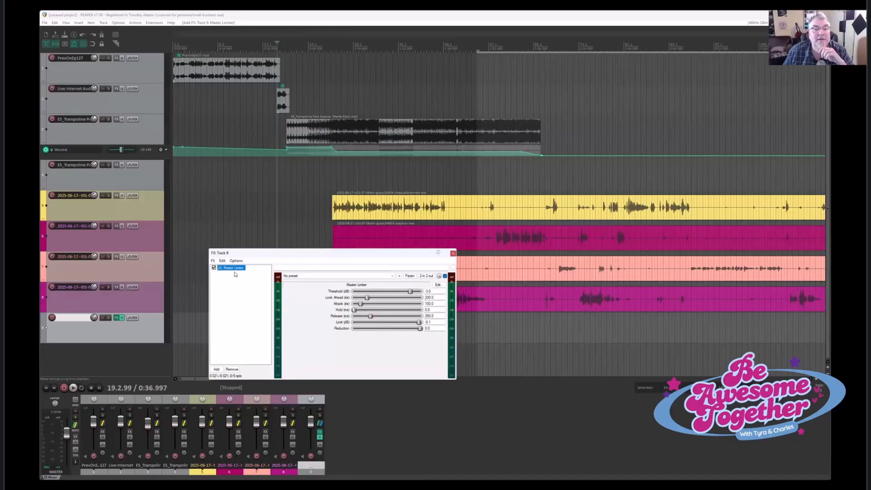
pyautogui.click(231, 369)
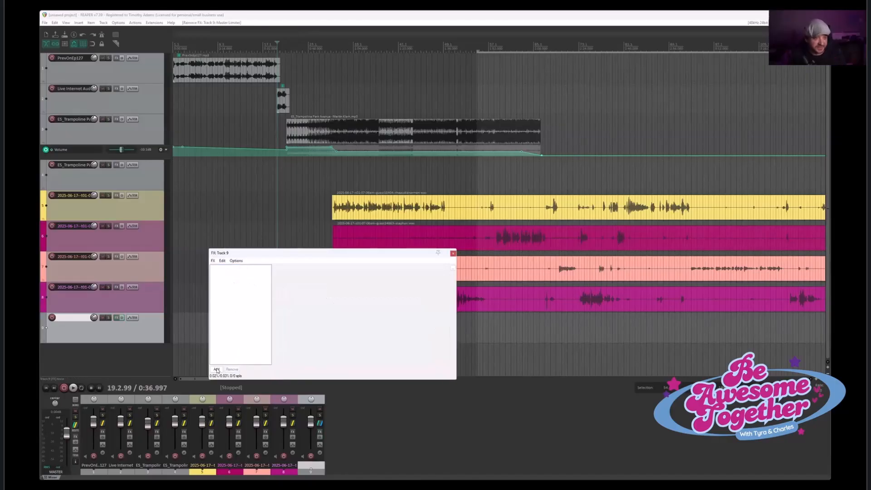
# Add MGA JS Limiter to track 9 and enlarge its effects window so the gain reduction display fits
pyautogui.click(216, 370)
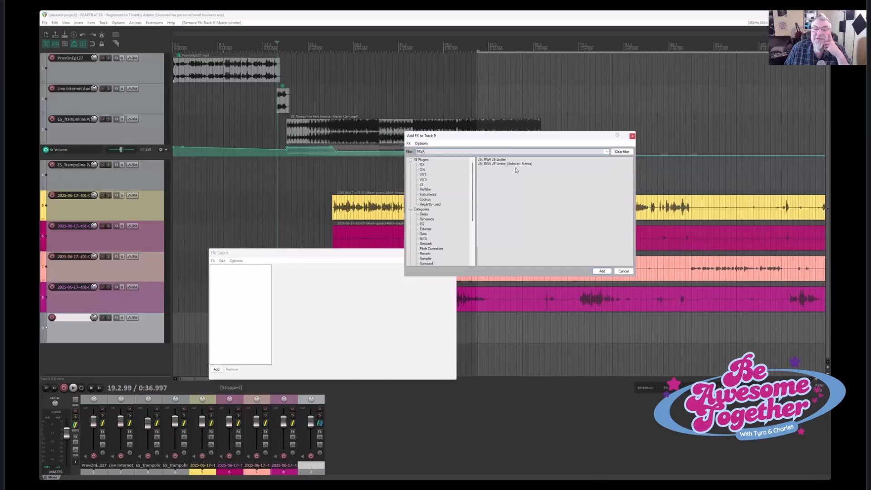
pyautogui.click(494, 160)
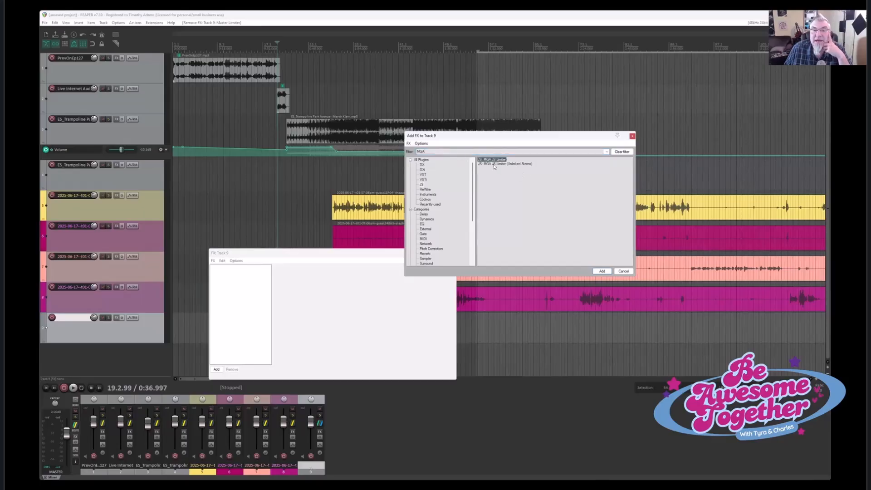
pyautogui.click(602, 272)
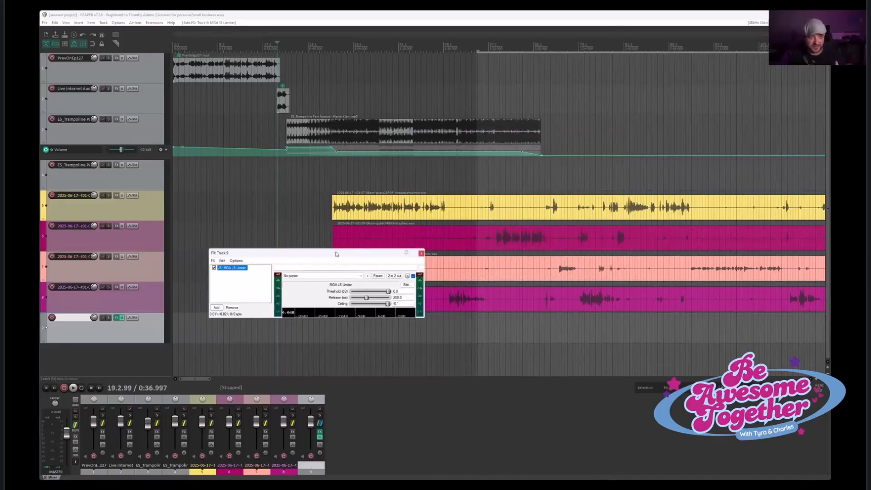
pyautogui.moveTo(367, 251); pyautogui.dragTo(337, 176)
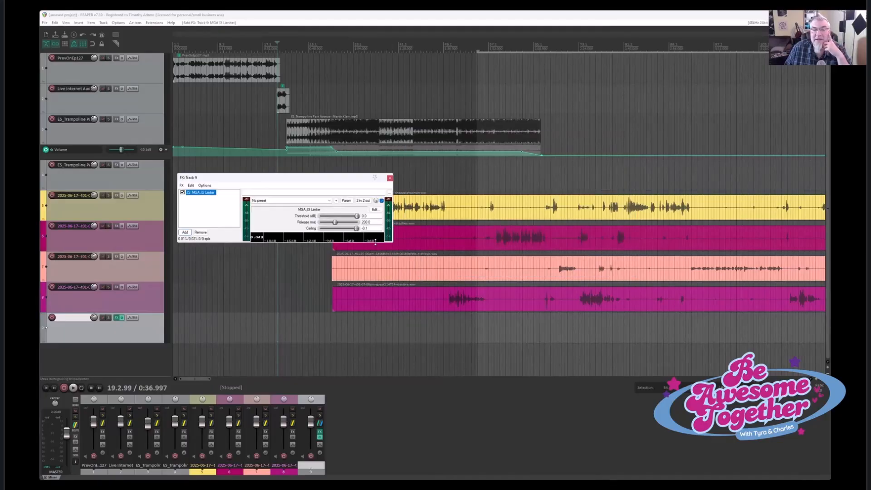
pyautogui.moveTo(376, 241); pyautogui.dragTo(385, 310)
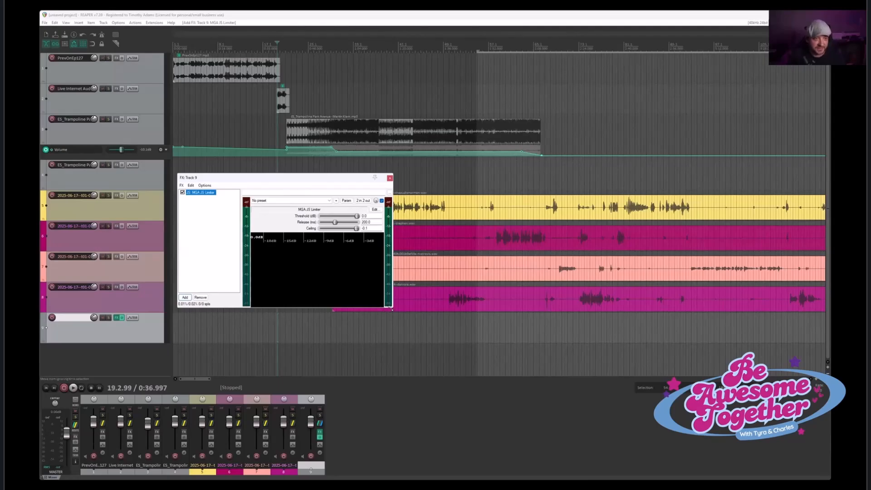
pyautogui.moveTo(391, 309); pyautogui.dragTo(439, 340)
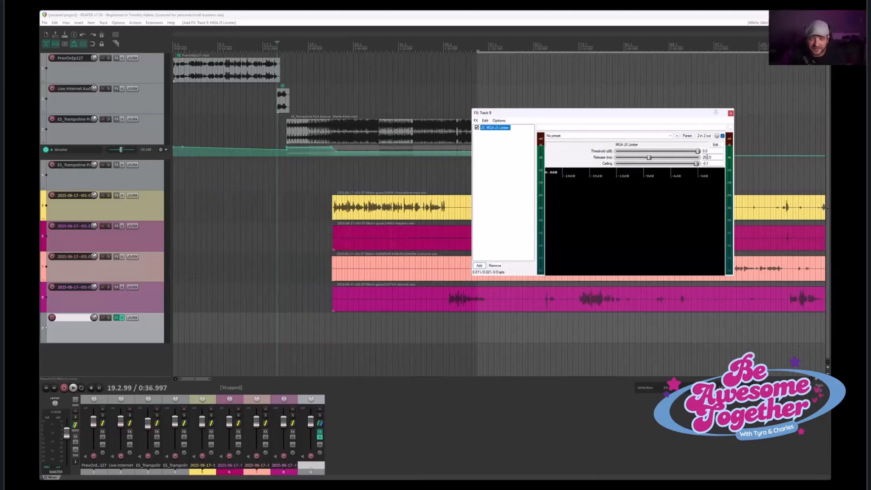
# Set the ceiling of MGA JS Limiter on track 9 to -3.5 dB
pyautogui.click(707, 157)
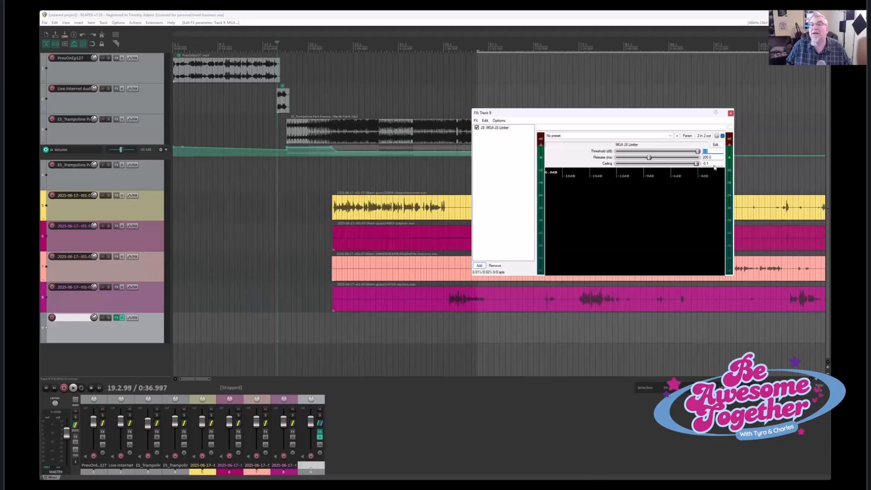
pyautogui.click(710, 164)
pyautogui.write('3')
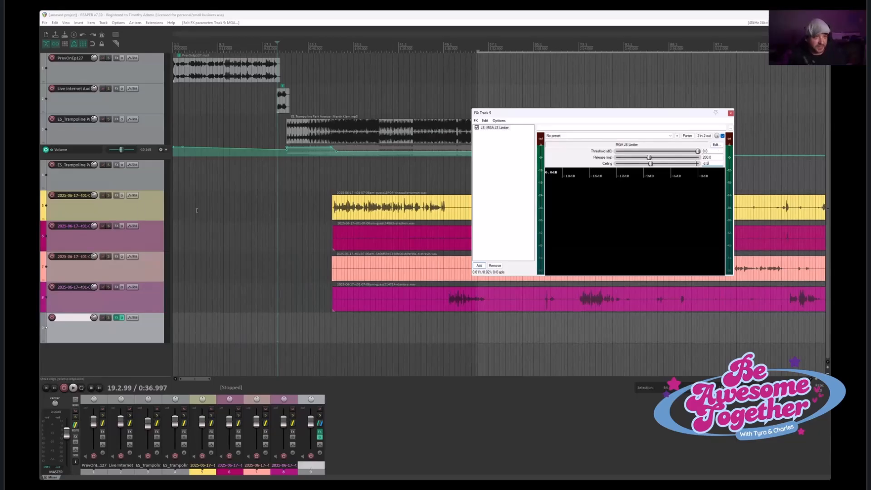
# Place the edit cursor at the start of the guest recordings, and solo and unsolo the first three tracks
pyautogui.click(325, 211)
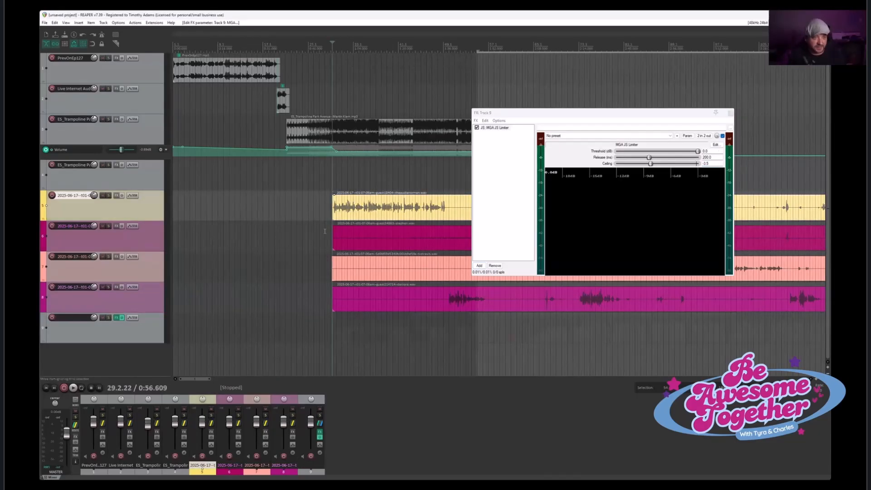
pyautogui.click(108, 119)
pyautogui.click(108, 89)
pyautogui.click(109, 58)
pyautogui.click(108, 119)
pyautogui.click(108, 88)
pyautogui.click(108, 57)
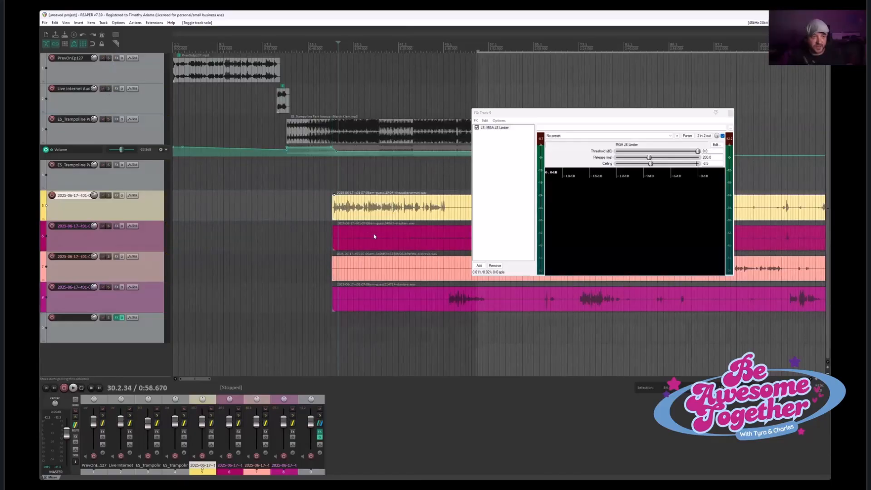
# Play two passages of the guest recordings while adjusting track 9's MGA JS Limiter threshold to about -12.5 dB
pyautogui.press('space')
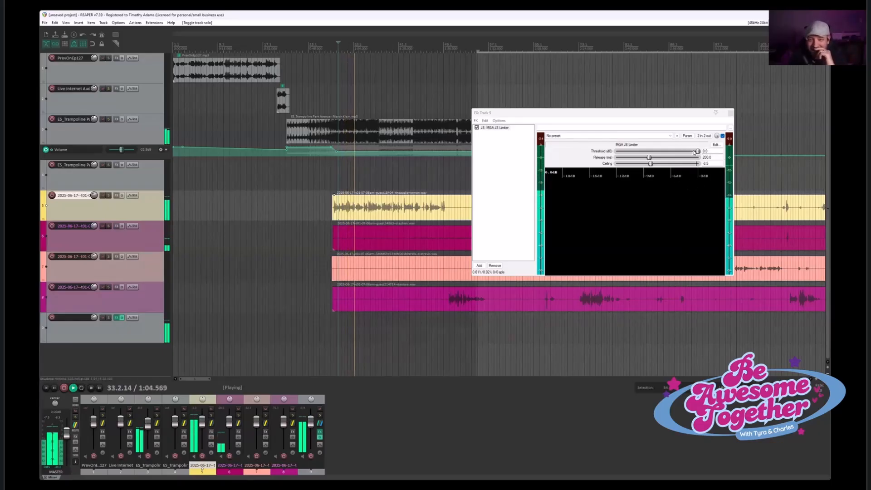
pyautogui.moveTo(676, 152); pyautogui.dragTo(674, 152)
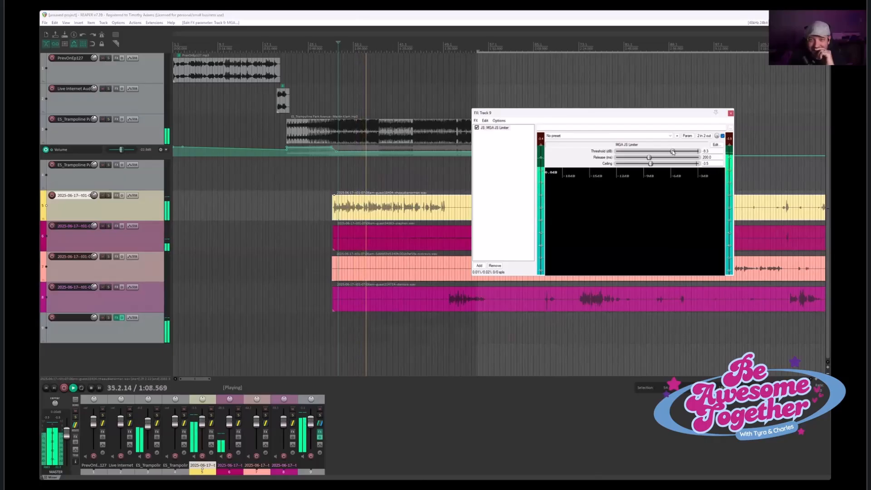
pyautogui.moveTo(673, 152); pyautogui.dragTo(660, 153)
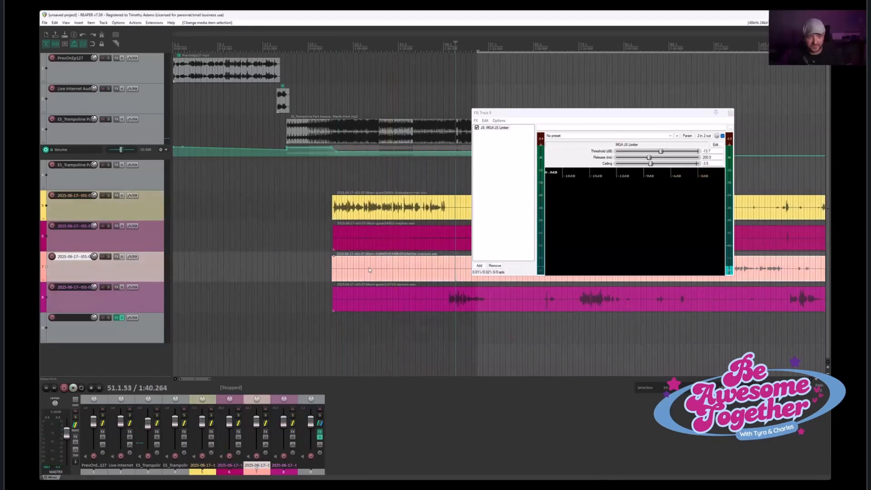
pyautogui.press('space')
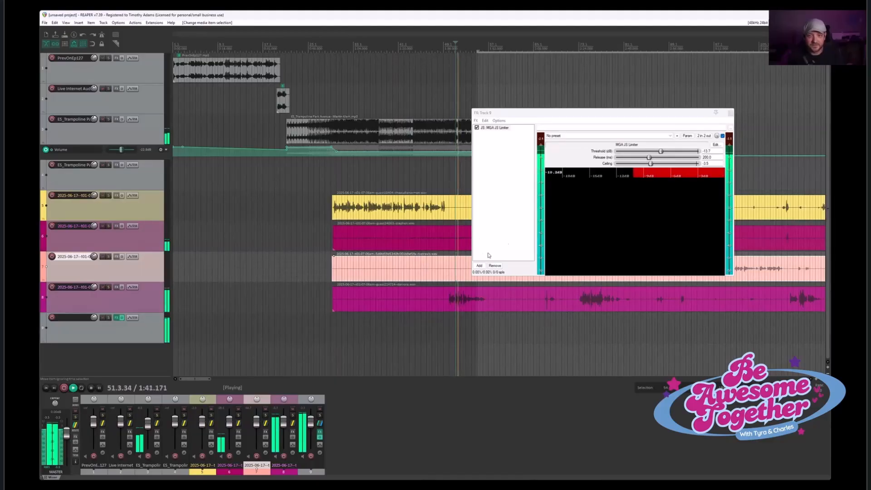
pyautogui.moveTo(664, 152); pyautogui.dragTo(670, 151)
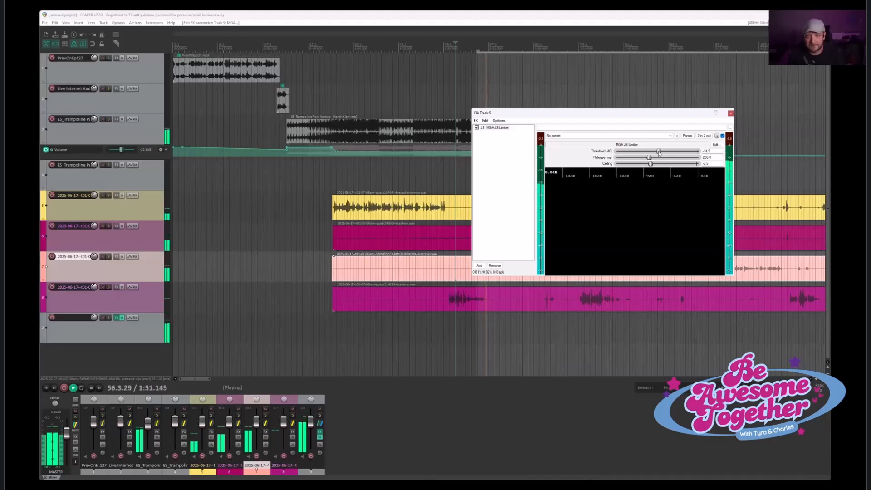
pyautogui.moveTo(657, 152); pyautogui.dragTo(660, 153)
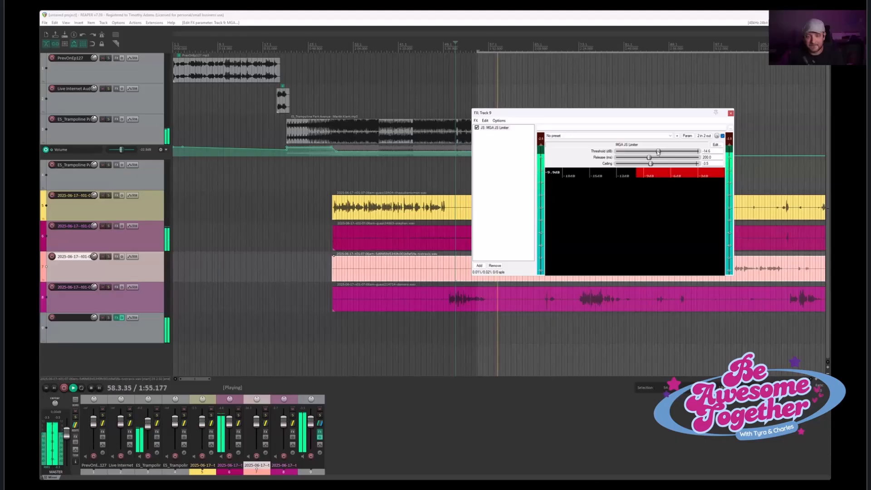
pyautogui.moveTo(661, 153); pyautogui.dragTo(661, 153)
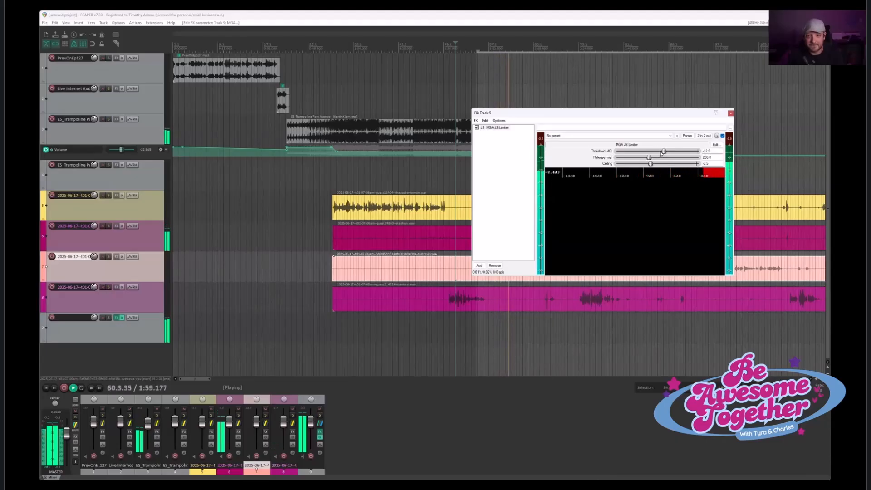
# Play further passages of the guest recordings while lowering track 9's MGA JS Limiter threshold to about -13.6 dB, and pause playback
pyautogui.click(573, 327)
pyautogui.press('space')
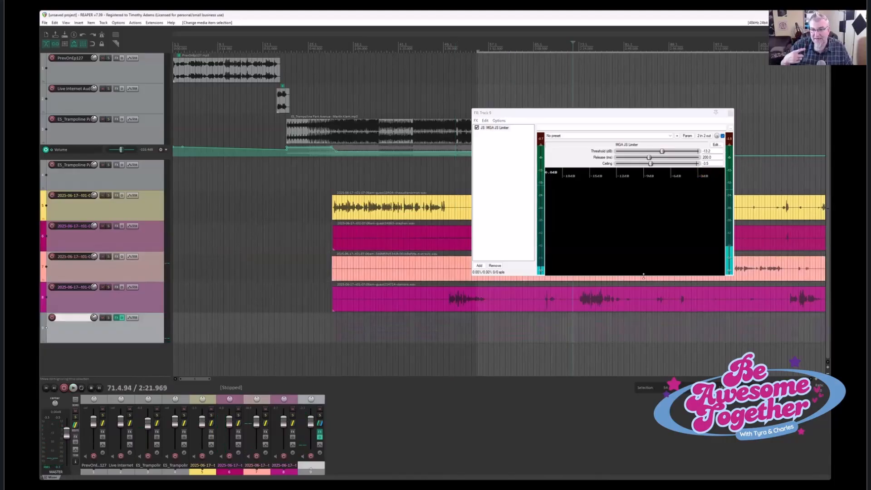
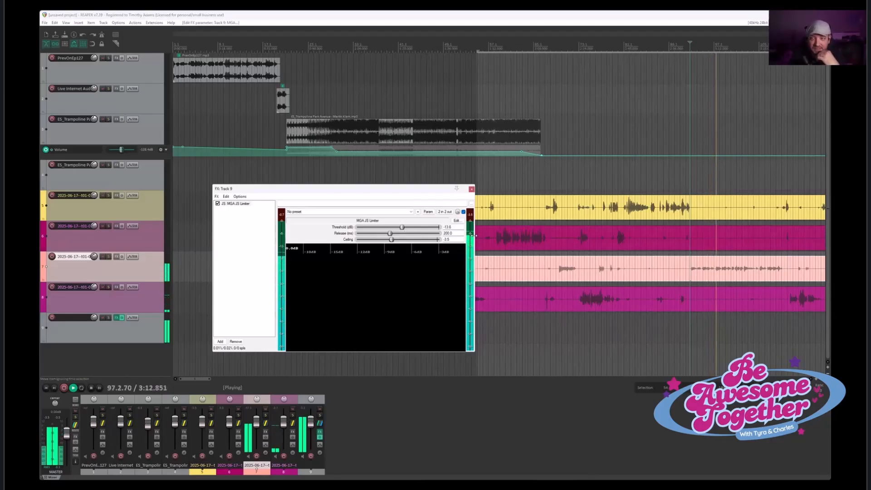
pyautogui.click(99, 388)
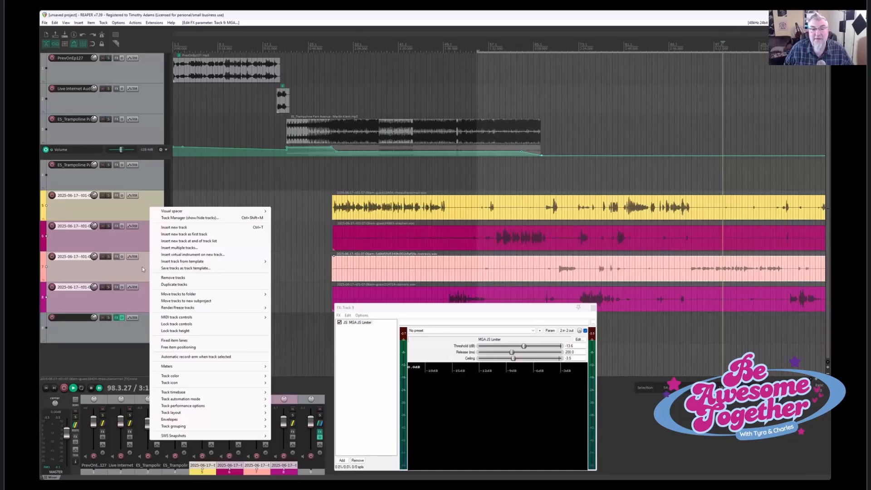
# Select the four guest tracks and look through the loudness analysis and normalization commands in the action list
pyautogui.click(135, 211)
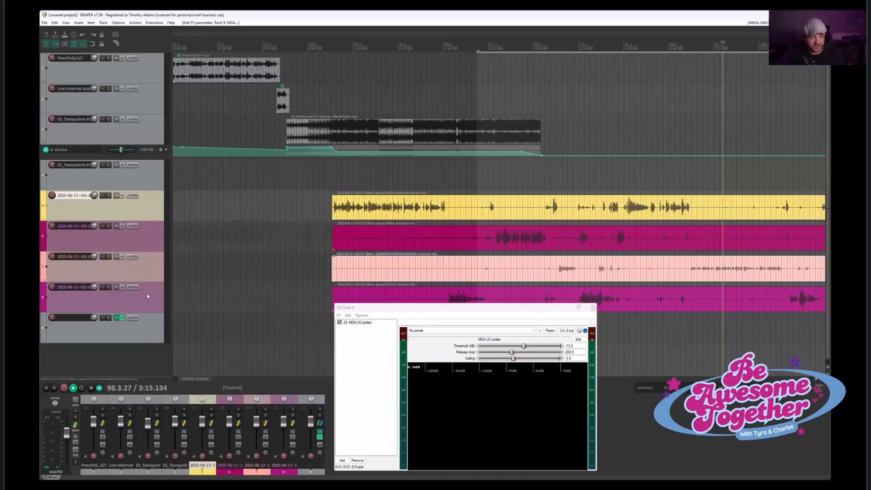
pyautogui.keyDown('shift'); pyautogui.click(147, 293); pyautogui.keyUp('shift')
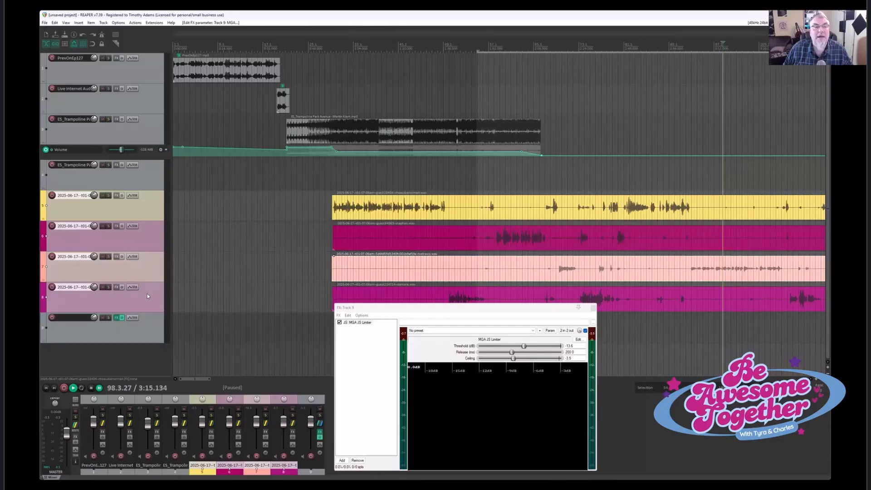
pyautogui.hotkey('shift', '/')
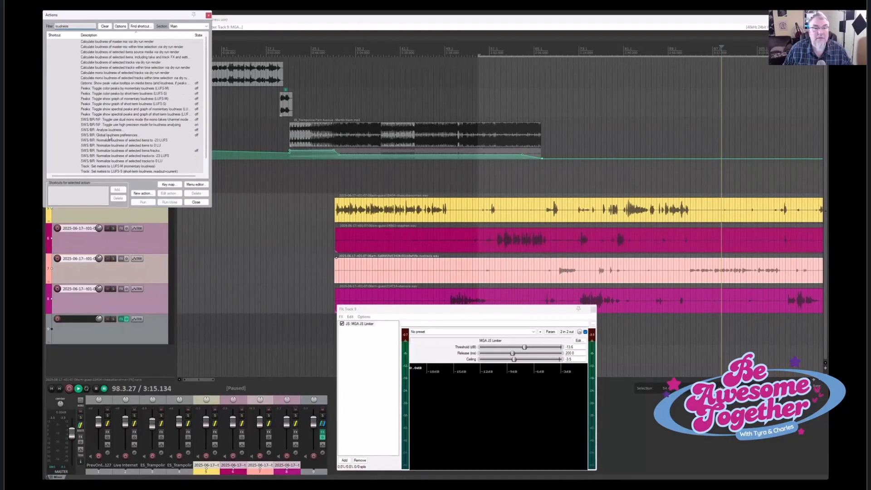
pyautogui.click(109, 130)
pyautogui.scroll(-1, 172, 167)
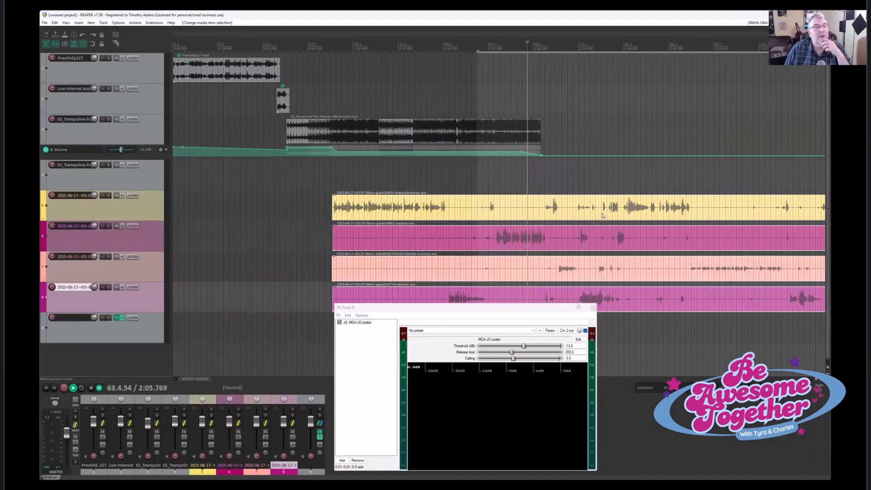
# Normalize the four selected guest items to a peak of -1.00 dB, each item separately
pyautogui.rightClick(603, 216)
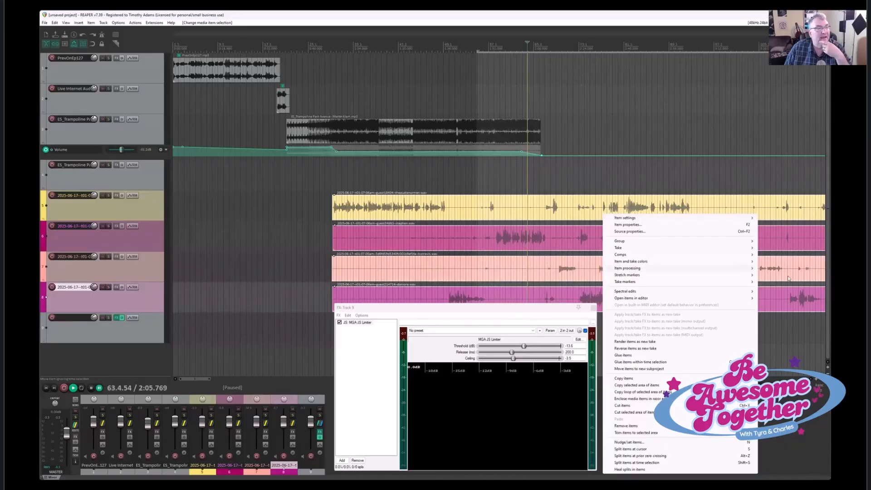
pyautogui.moveTo(735, 268)
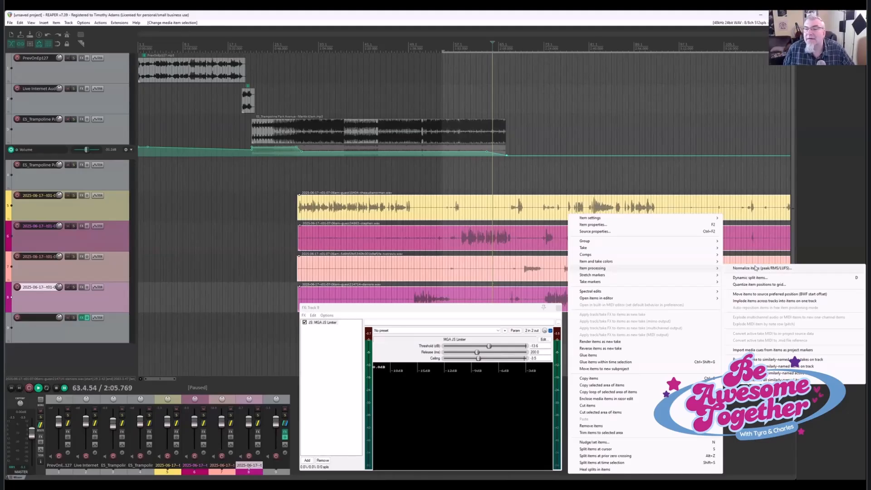
pyautogui.click(756, 268)
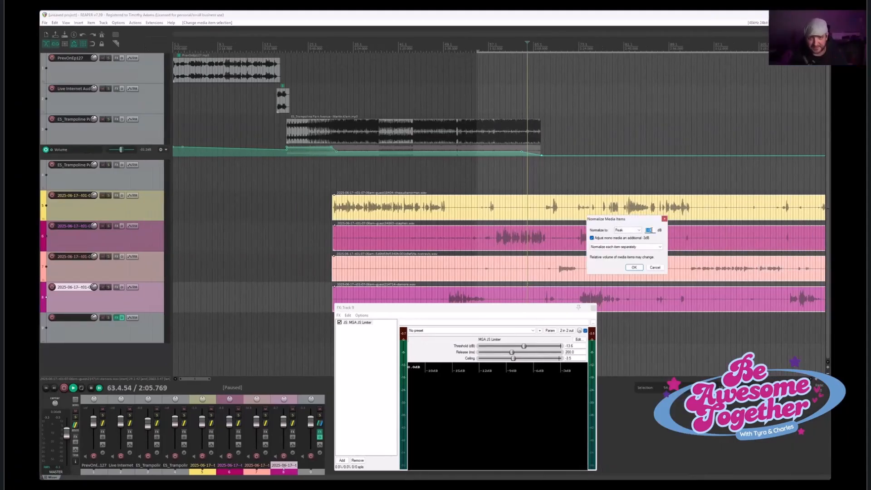
pyautogui.doubleClick(649, 230)
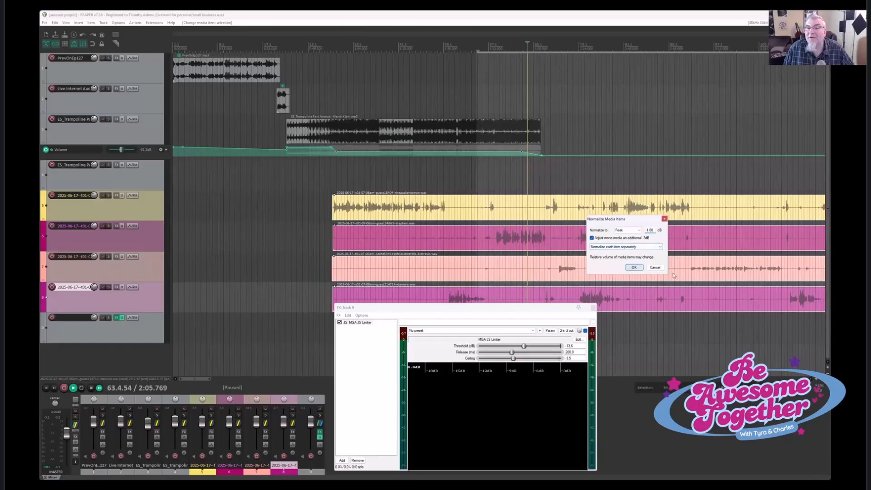
pyautogui.press('Return')
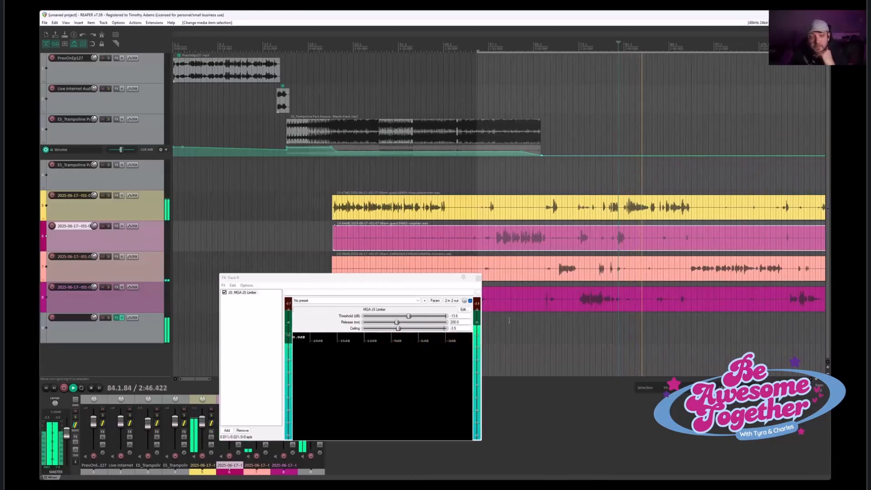
# Listen to the normalized guest recordings through track 9's limiter, playing track 7's passage from about 3:03
pyautogui.press('space')
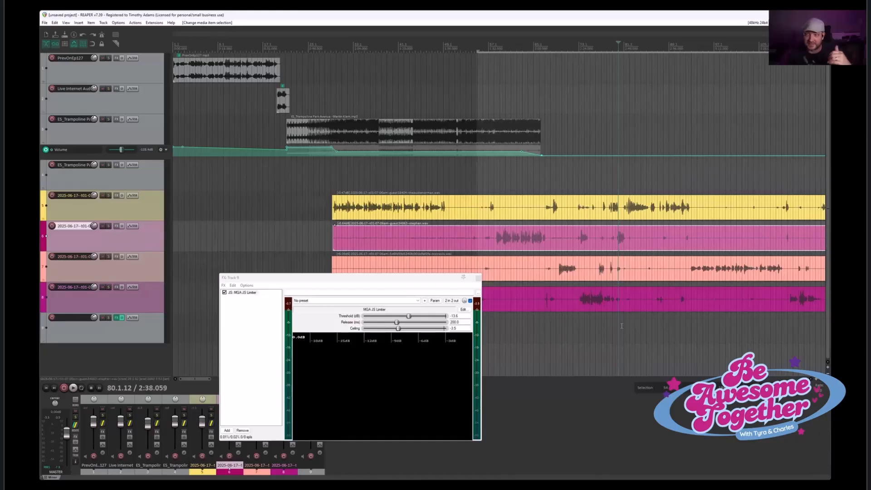
pyautogui.click(689, 273)
pyautogui.press('space')
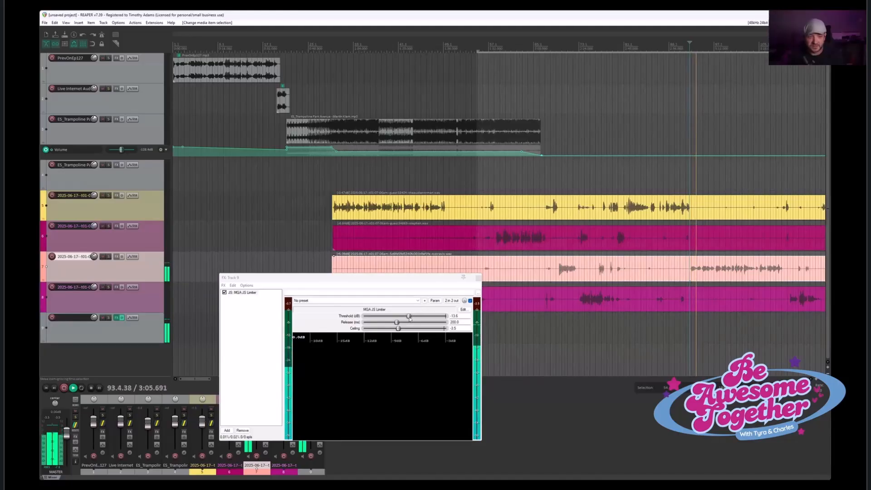
pyautogui.press('space')
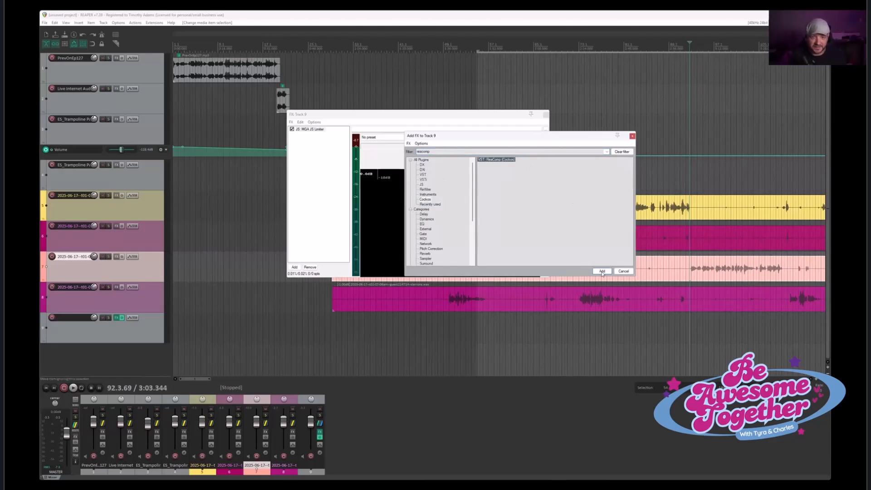
# Add ReaComp to track 9 after the limiter, with a 25 ms attack and a 125 ms release
pyautogui.press('Return')
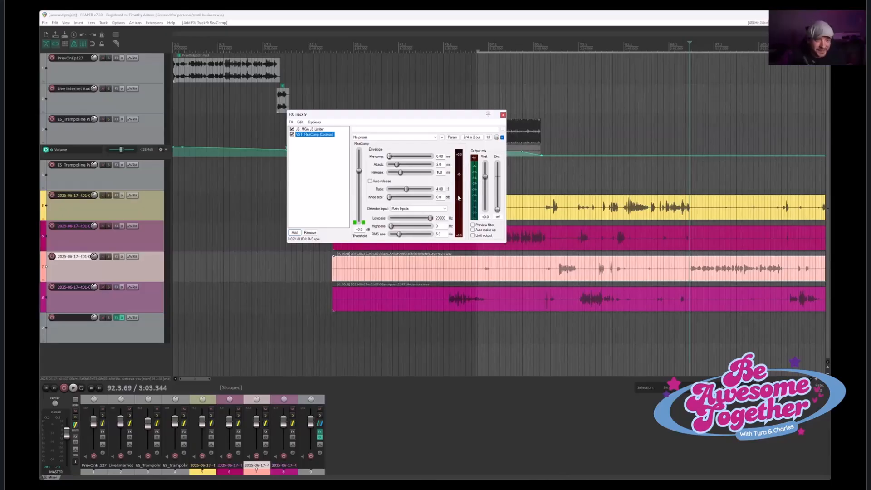
pyautogui.click(433, 137)
pyautogui.click(407, 138)
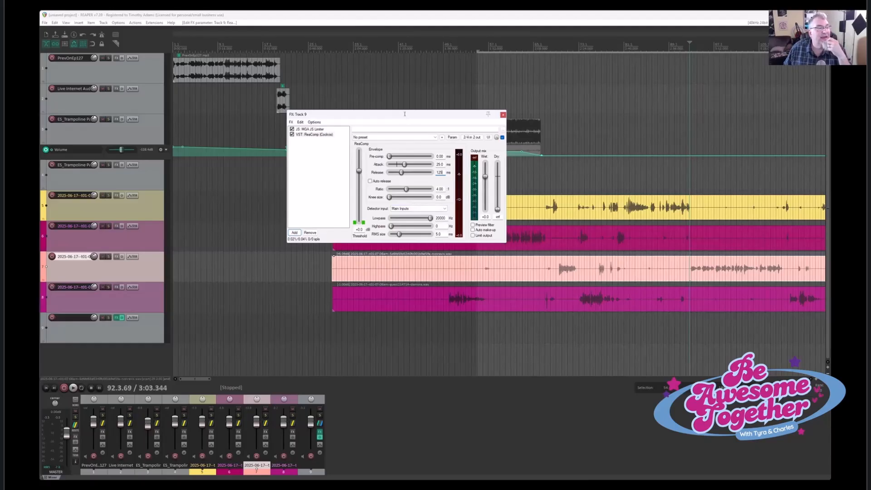
# Play the guest recordings from about 2:06 and lower ReaComp's threshold on track 9 to about -17.7 dB
pyautogui.moveTo(404, 114); pyautogui.dragTo(336, 95)
pyautogui.click(549, 301)
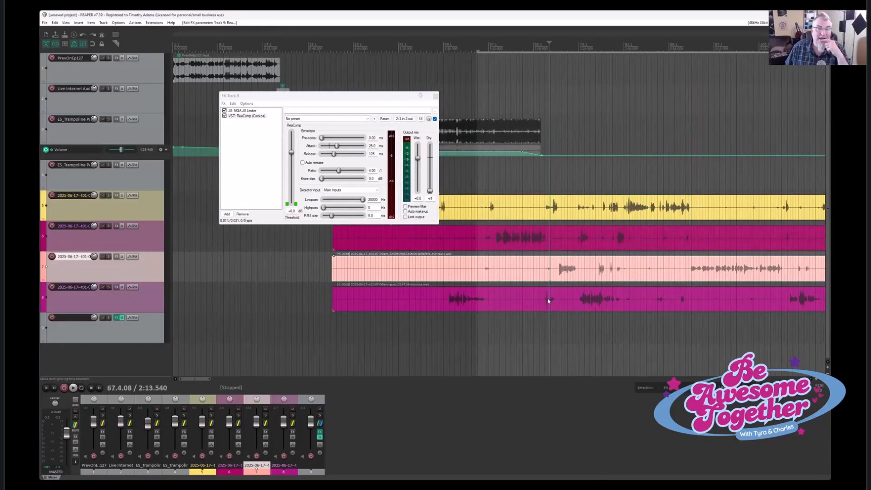
pyautogui.click(517, 280)
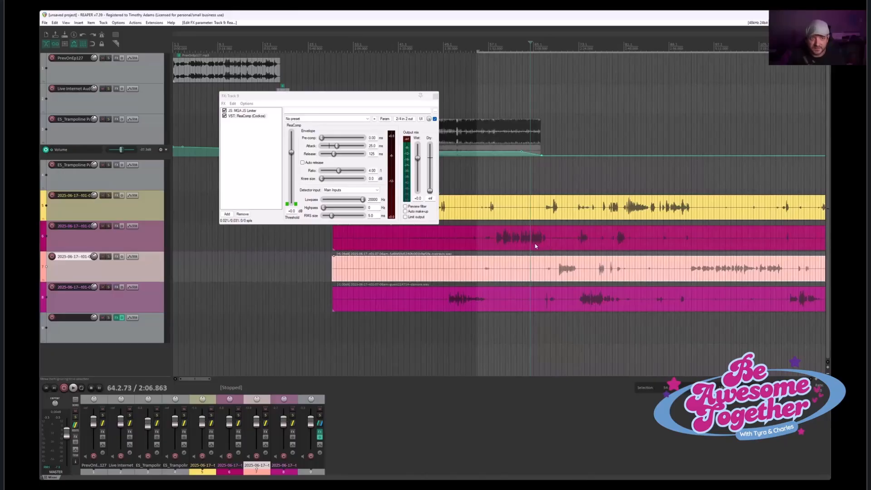
pyautogui.press('space')
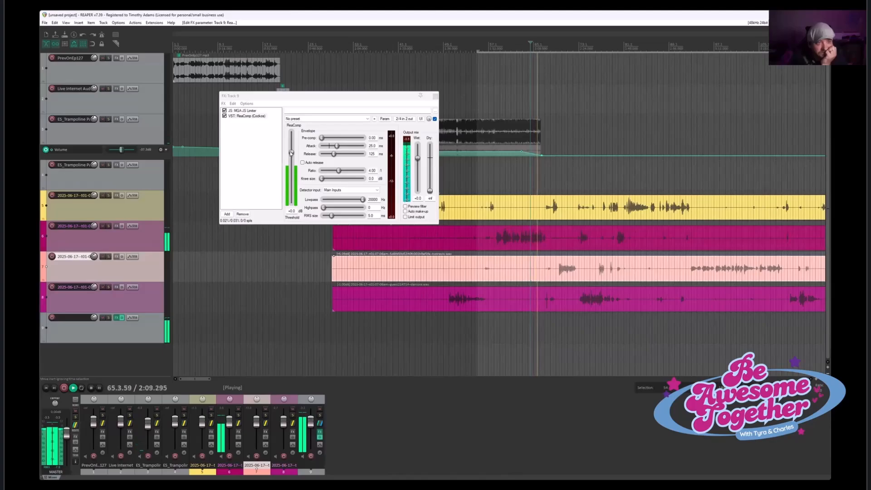
pyautogui.moveTo(289, 161)
pyautogui.mouseDown()
pyautogui.moveTo(290, 145)
pyautogui.moveTo(291, 176)
pyautogui.mouseUp()
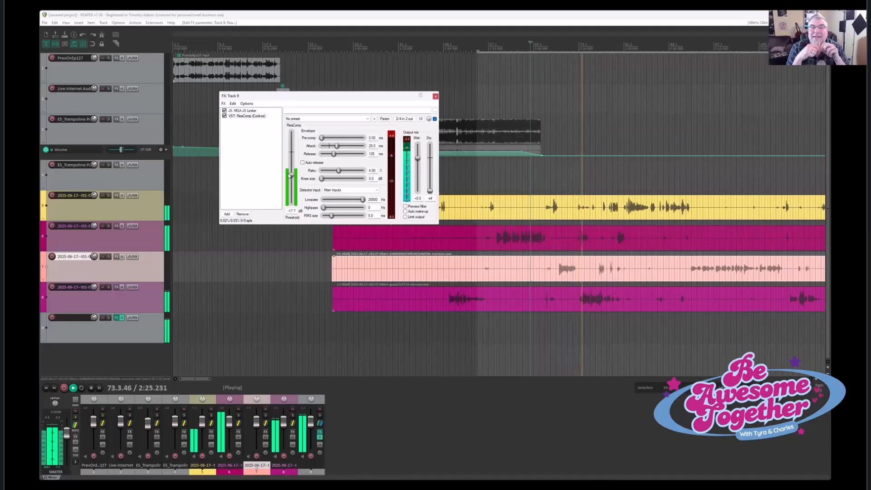
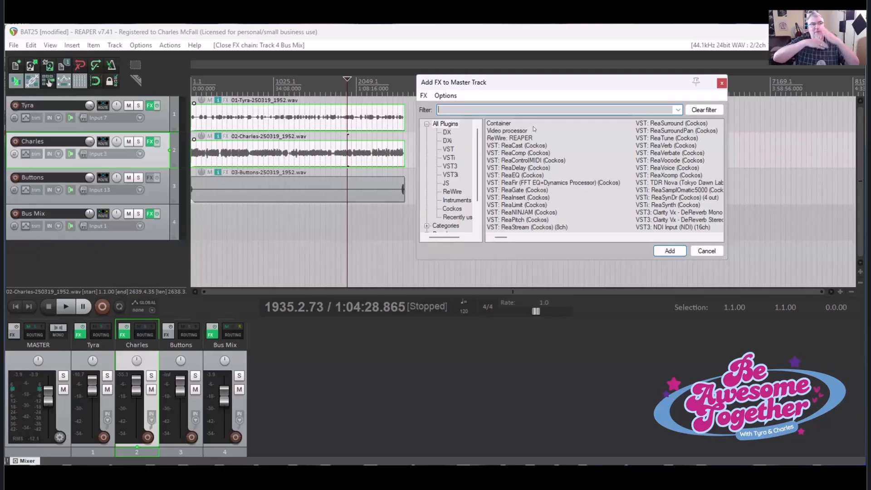
# Dismiss the master track's plugin picker and reset the volume faders of the first three tracks to 0 dB
pyautogui.press('Escape')
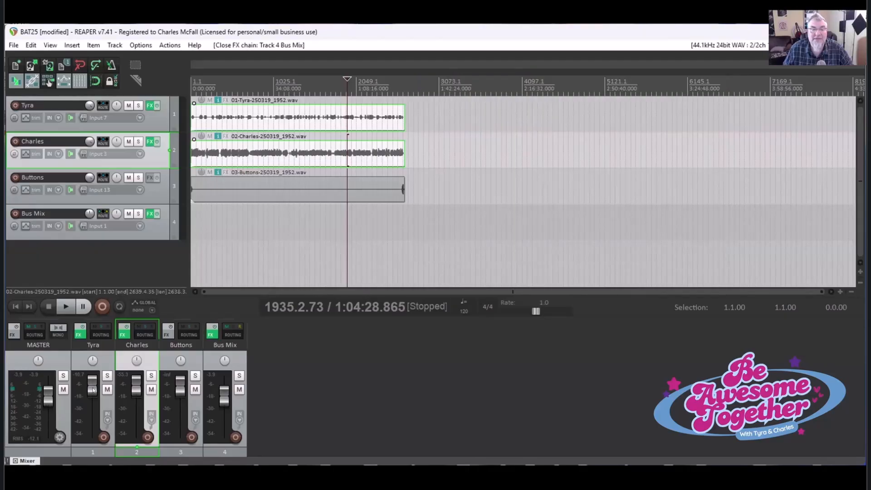
pyautogui.doubleClick(93, 386)
pyautogui.doubleClick(136, 384)
pyautogui.doubleClick(176, 384)
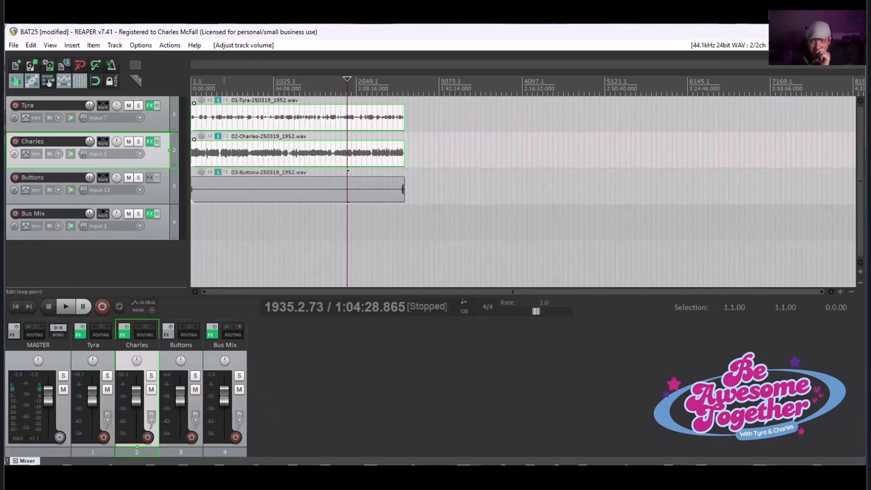
# Play from about 16:28 and try track 2's volume at +10 dB and about -10.8 dB, ending at 0 dB
pyautogui.click(231, 153)
pyautogui.press('space')
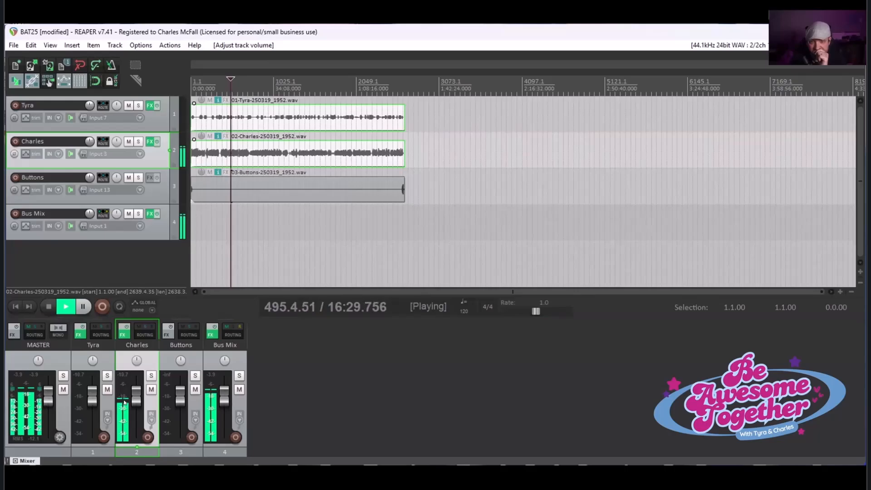
pyautogui.moveTo(136, 396); pyautogui.dragTo(134, 384)
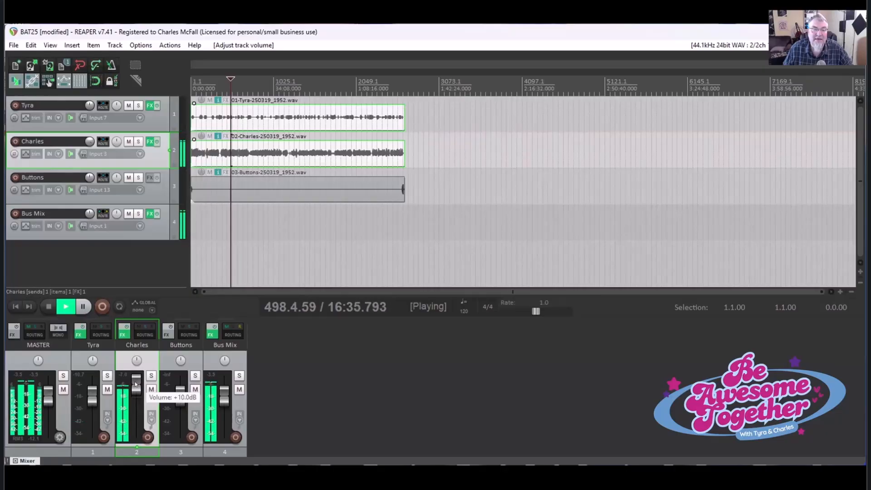
pyautogui.doubleClick(135, 384)
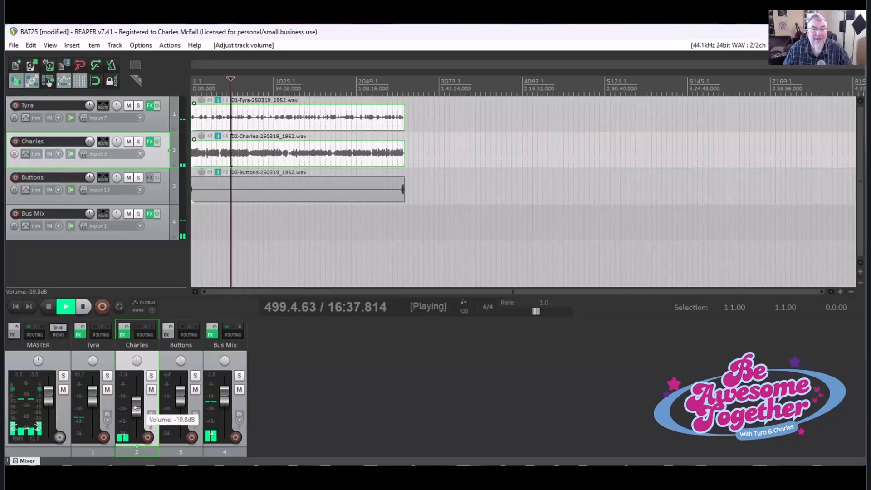
pyautogui.press('space')
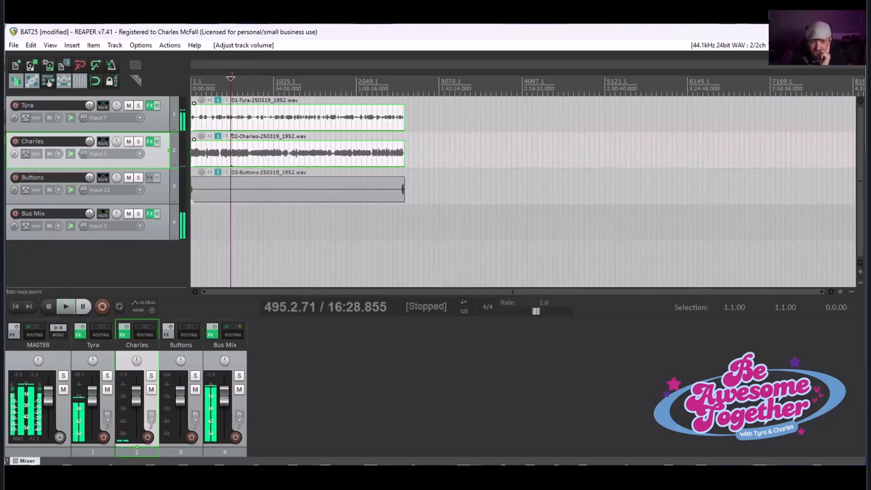
# Play from about 9:55 and raise track 2's volume fader while the Bus Mix limiter is active
pyautogui.scroll(8, 215, 83)
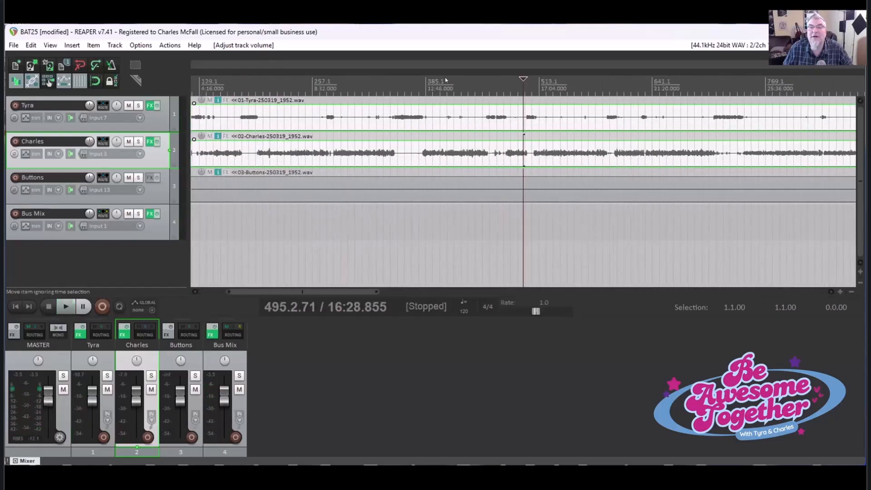
pyautogui.click(343, 73)
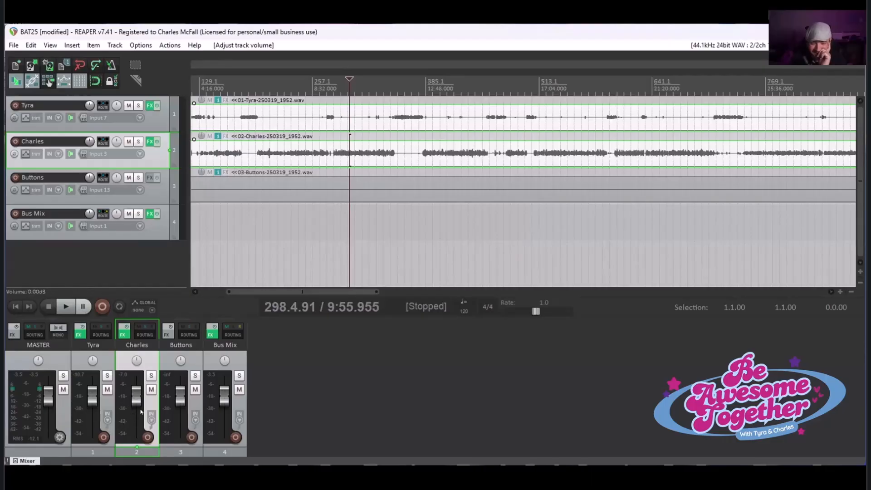
pyautogui.press('space')
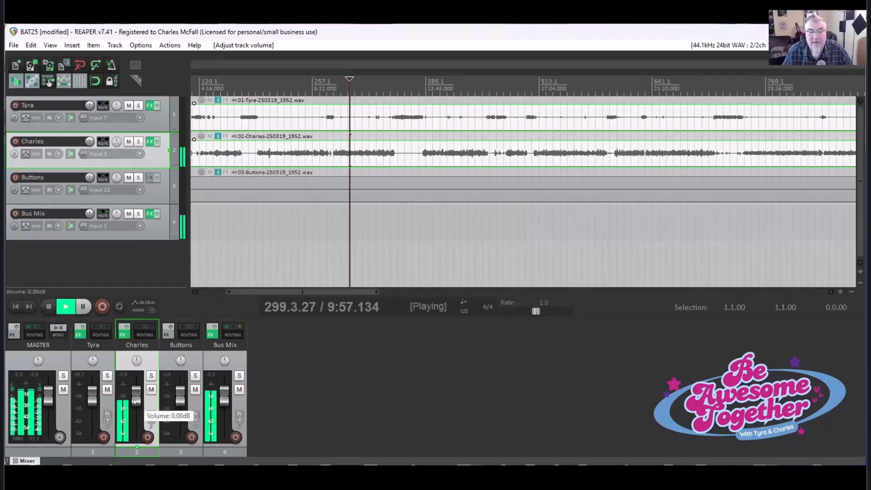
pyautogui.moveTo(134, 400); pyautogui.dragTo(135, 385)
pyautogui.press('space')
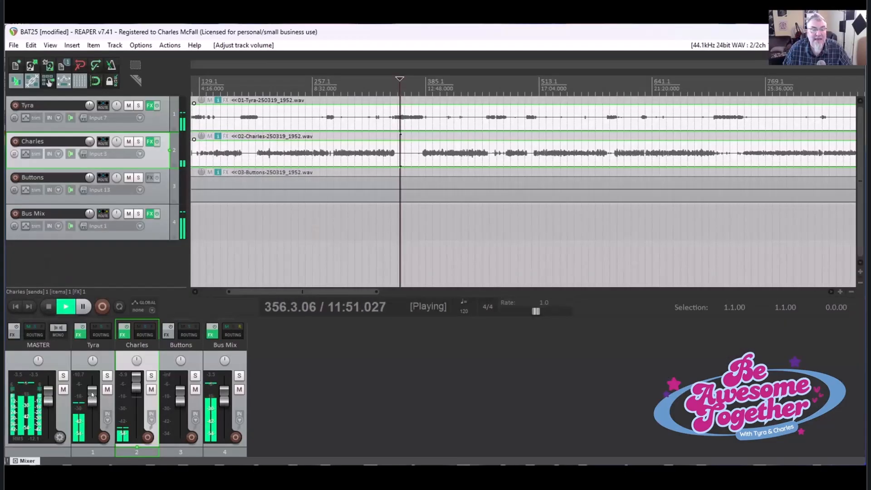
# Raise track 1's volume to about +4.71 dB during playback from about 11:49, and stop playback
pyautogui.moveTo(92, 395); pyautogui.dragTo(91, 392)
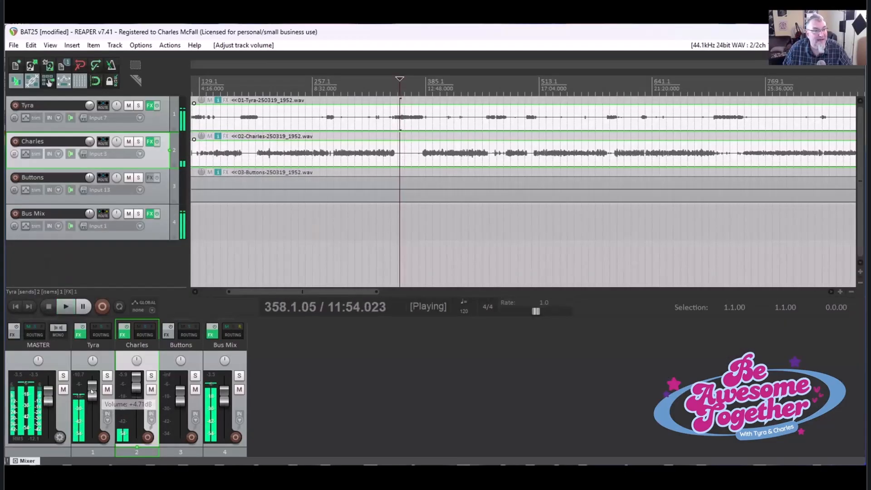
pyautogui.press('space')
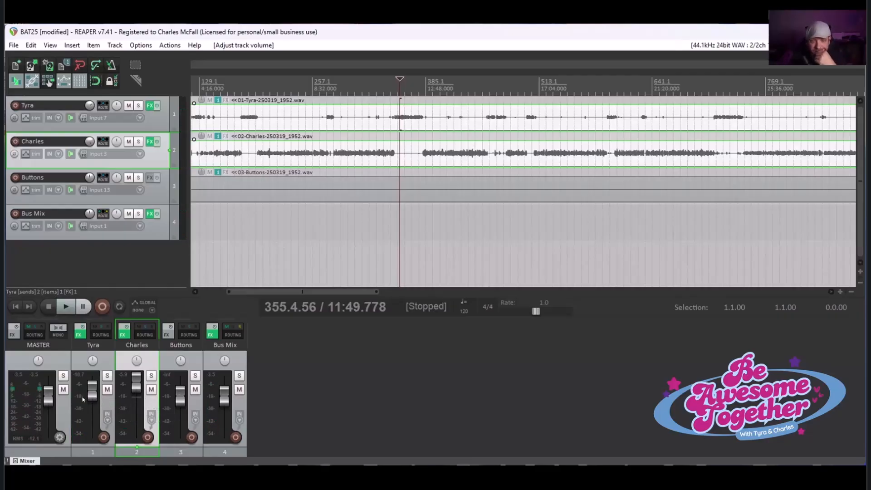
pyautogui.press('space')
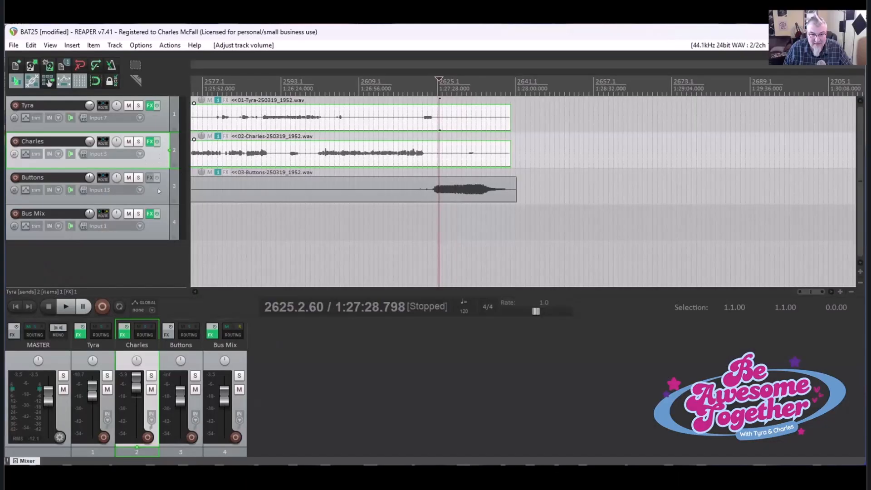
# Play from about 1:27:28 and lower the Buttons track's volume to about -2.56 dB and then further, stop, and restart playback from slightly earlier
pyautogui.click(158, 191)
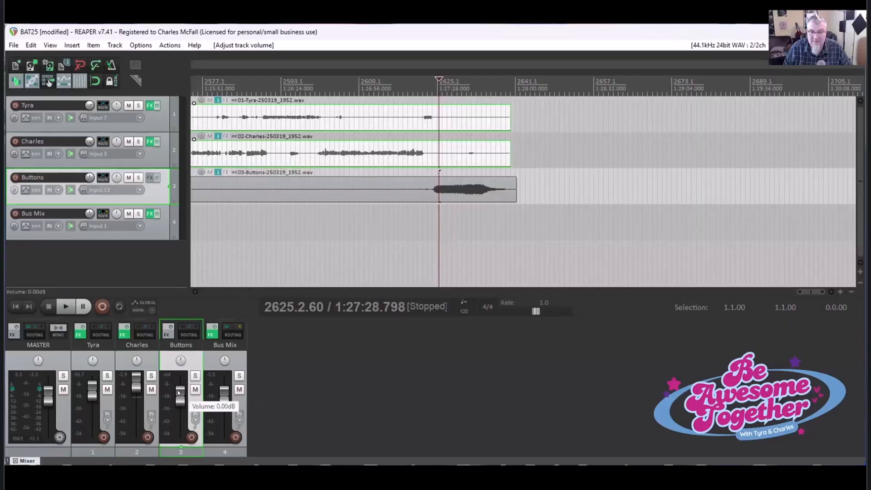
pyautogui.press('space')
pyautogui.moveTo(176, 394); pyautogui.dragTo(176, 399)
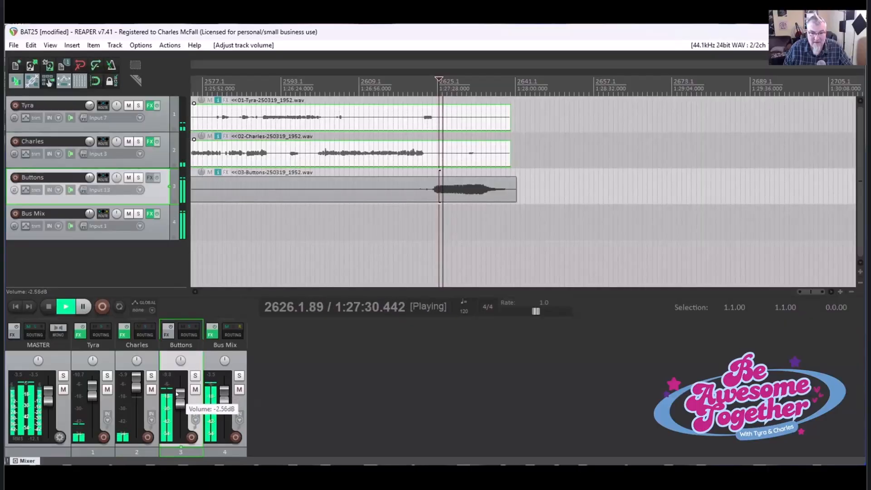
pyautogui.scroll(-2, 176, 398)
pyautogui.moveTo(176, 400); pyautogui.dragTo(176, 401)
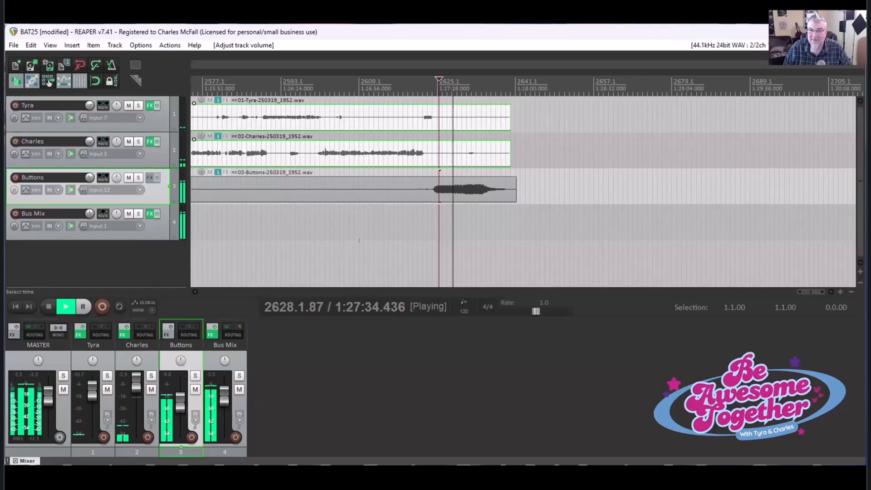
pyautogui.press('space')
pyautogui.click(423, 82)
pyautogui.press('space')
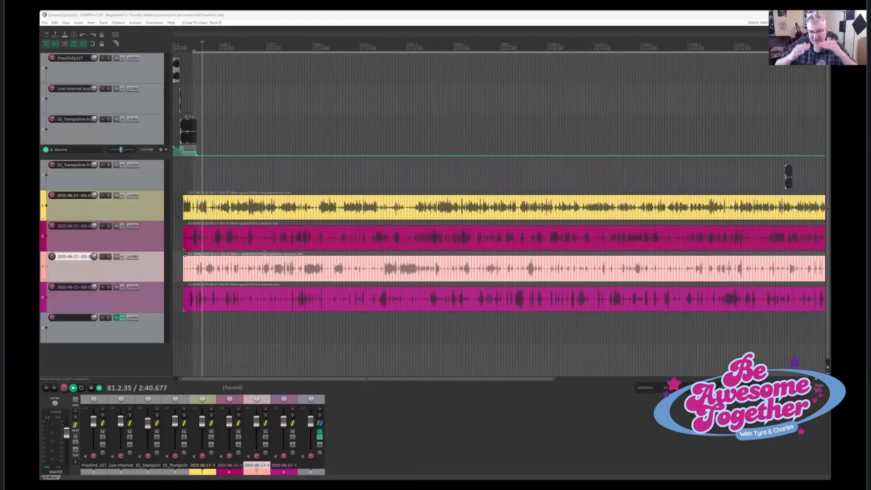
# In the multi-voice podcast project, play from about 0:54 within the intro music and lower track 3's volume fader
pyautogui.scroll(-3, 203, 382)
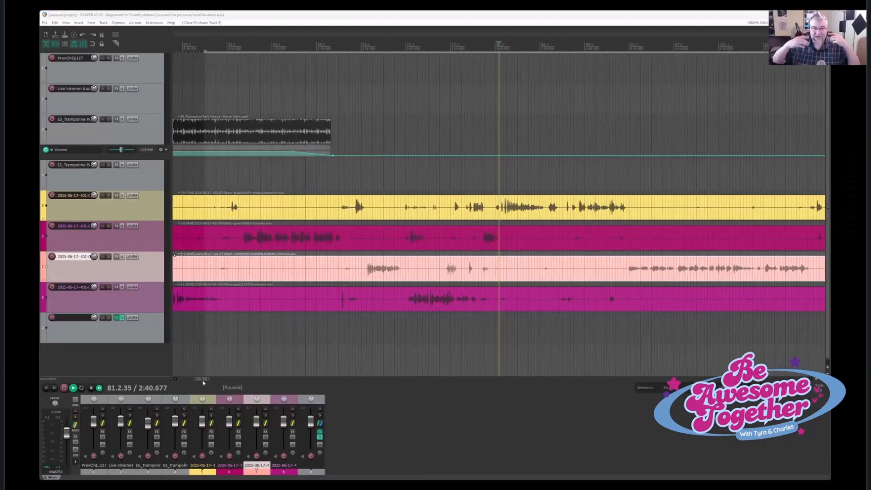
pyautogui.scroll(-3, 202, 382)
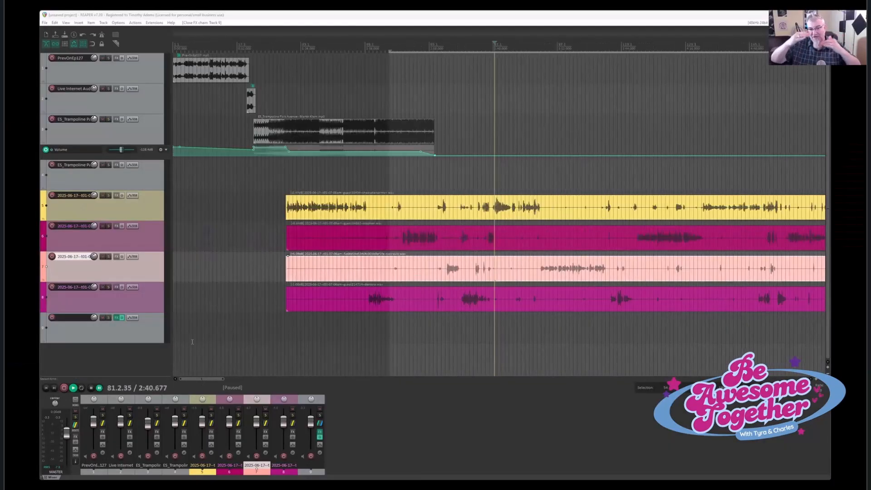
pyautogui.click(207, 80)
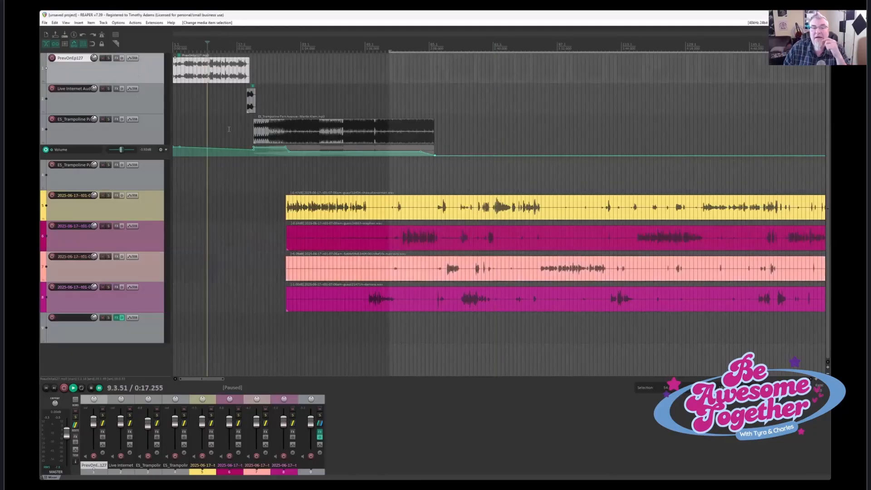
pyautogui.click(280, 139)
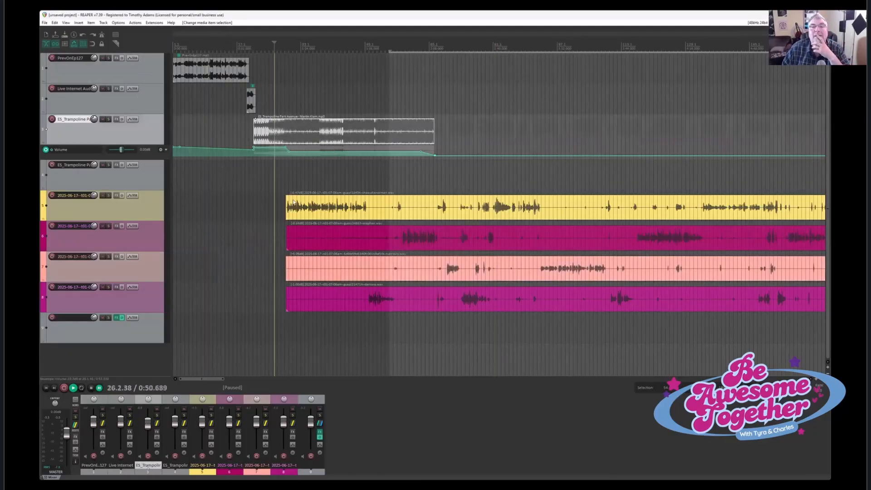
pyautogui.click(279, 136)
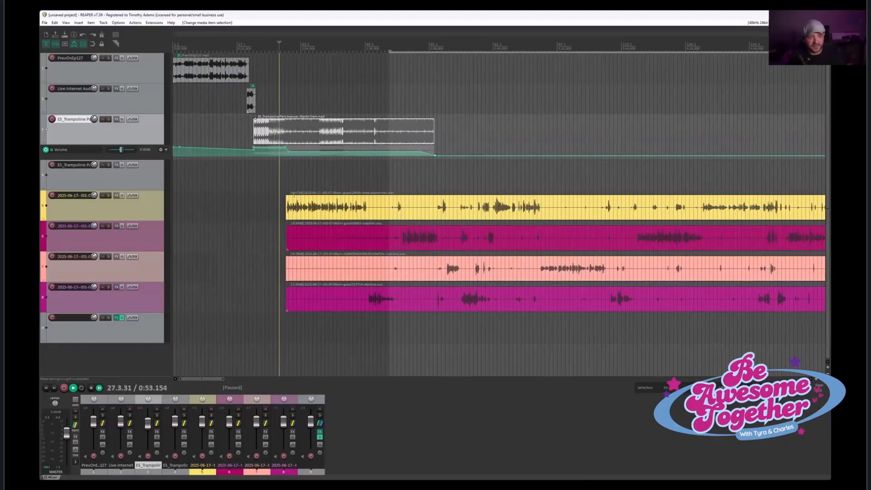
pyautogui.click(284, 142)
pyautogui.press('space')
pyautogui.moveTo(148, 422); pyautogui.dragTo(148, 429)
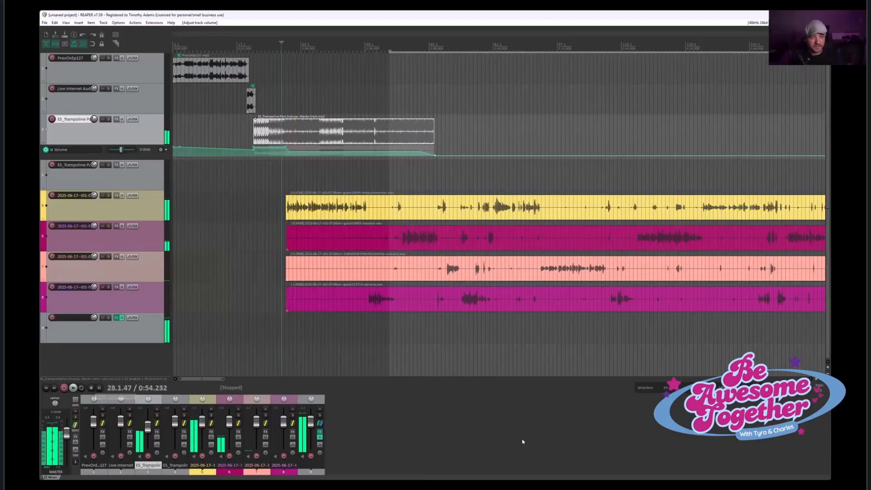
# Adjust the volume fader of the unnamed bus track slightly during playback at about 6:56
pyautogui.hotkey('alt', 'Tab')
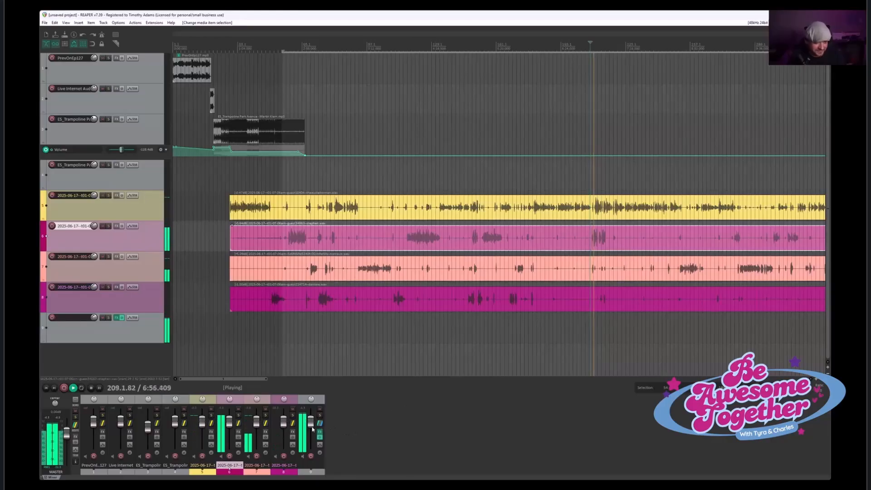
pyautogui.moveTo(312, 425); pyautogui.dragTo(311, 427)
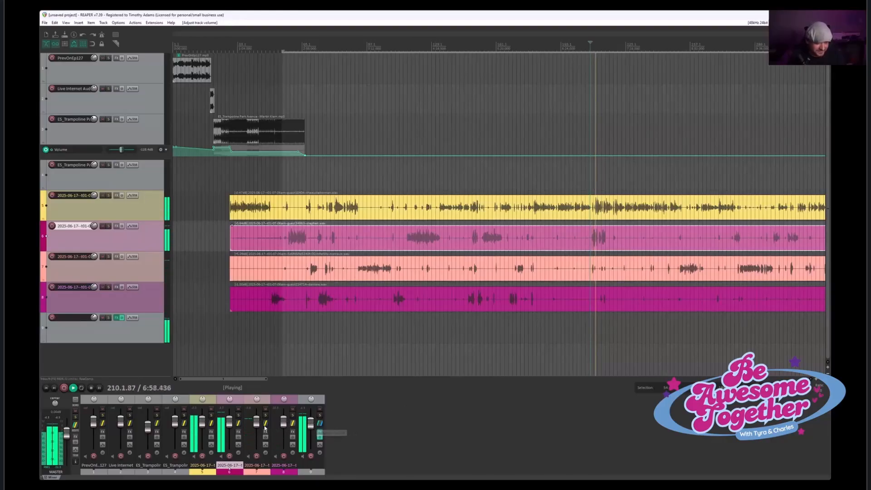